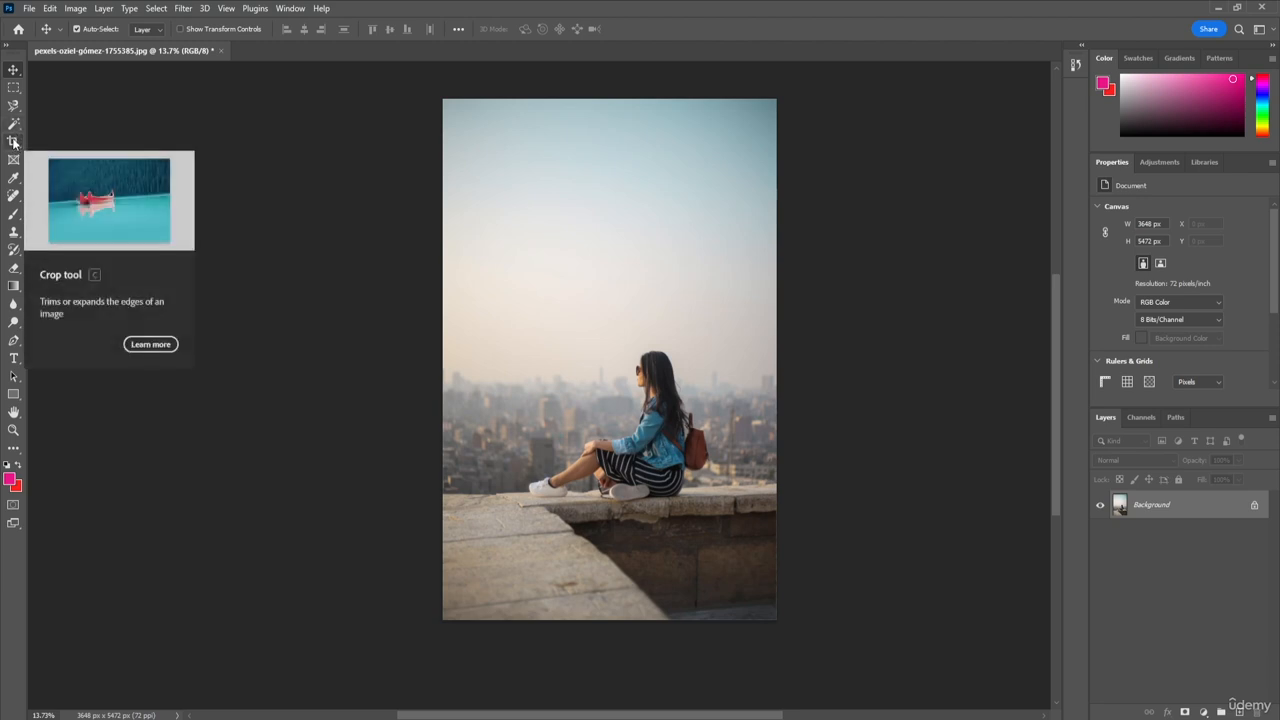
Activate the Crop tool and look through its tool presets and aspect-ratio options
{"action": "left_click", "coordinate": [13, 142]}
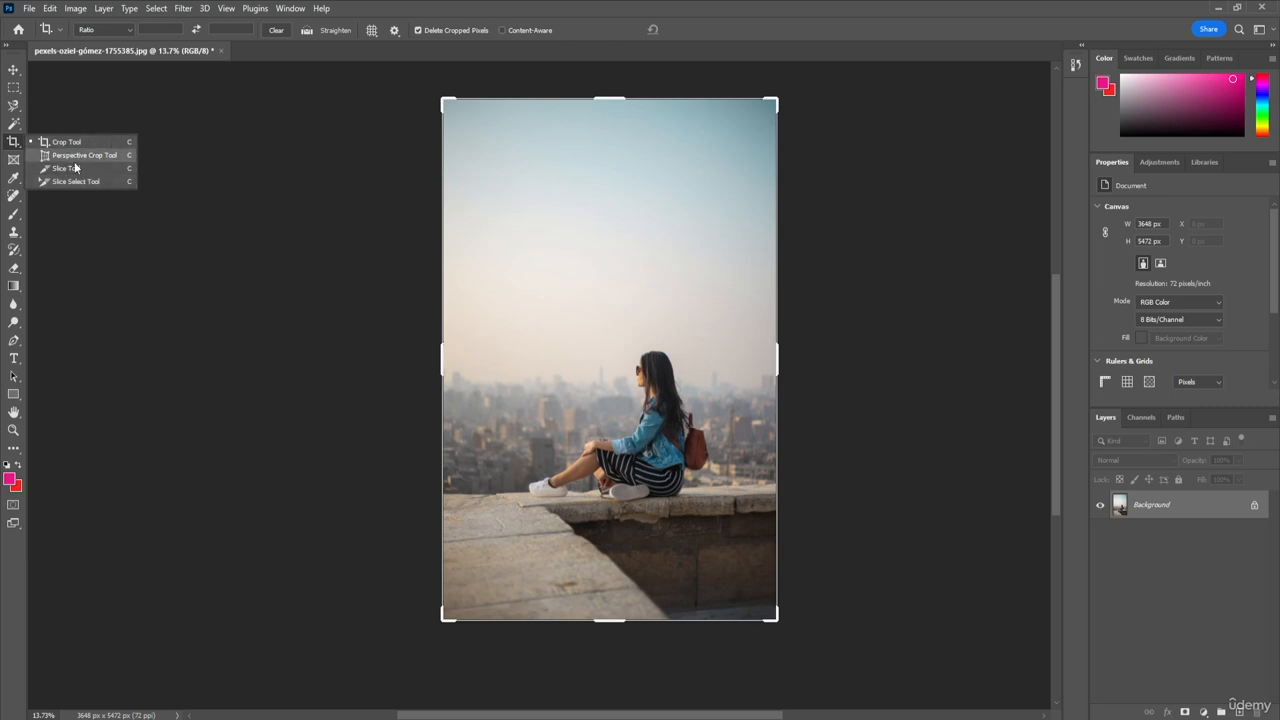
{"action": "left_click", "coordinate": [241, 320]}
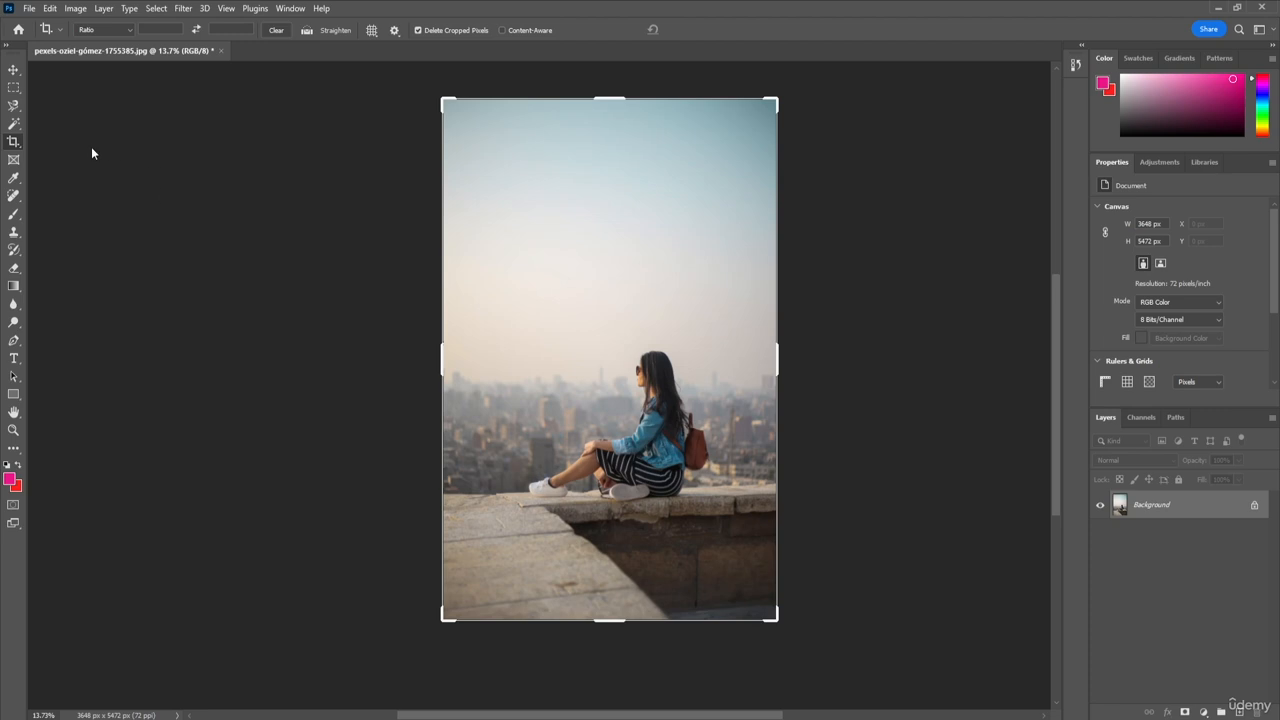
{"action": "left_click", "coordinate": [13, 123]}
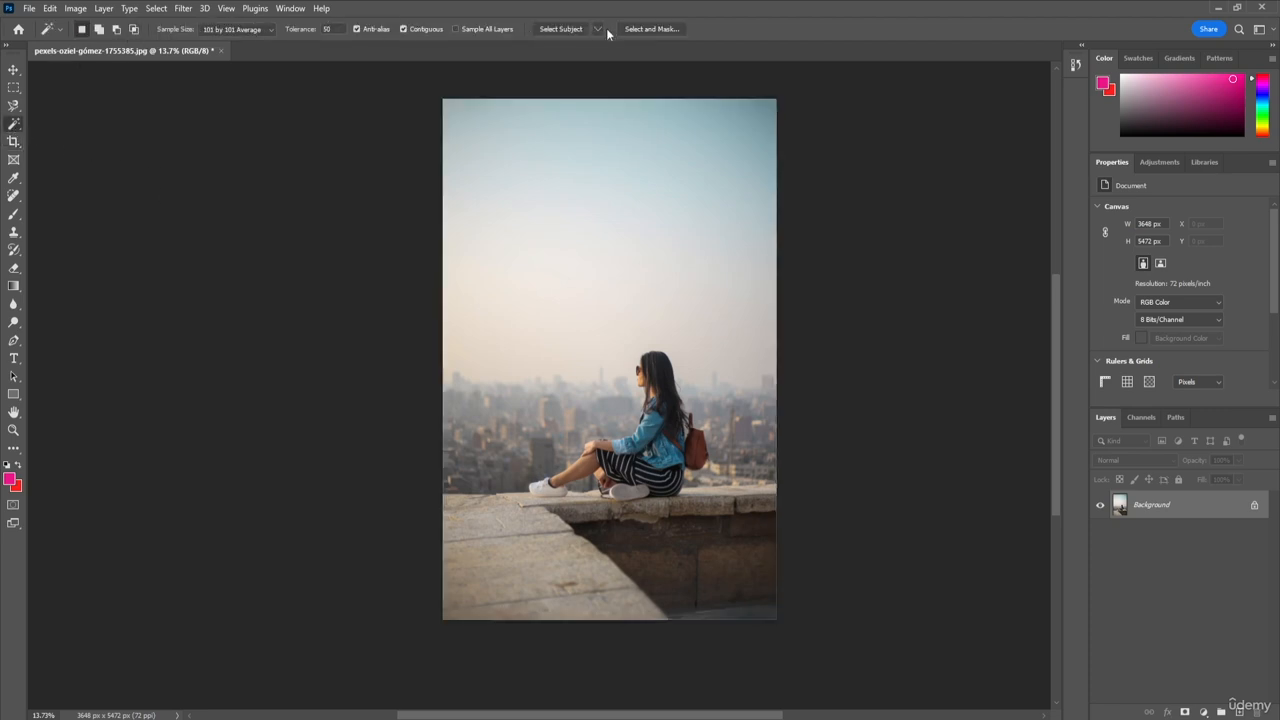
{"action": "left_click", "coordinate": [14, 141]}
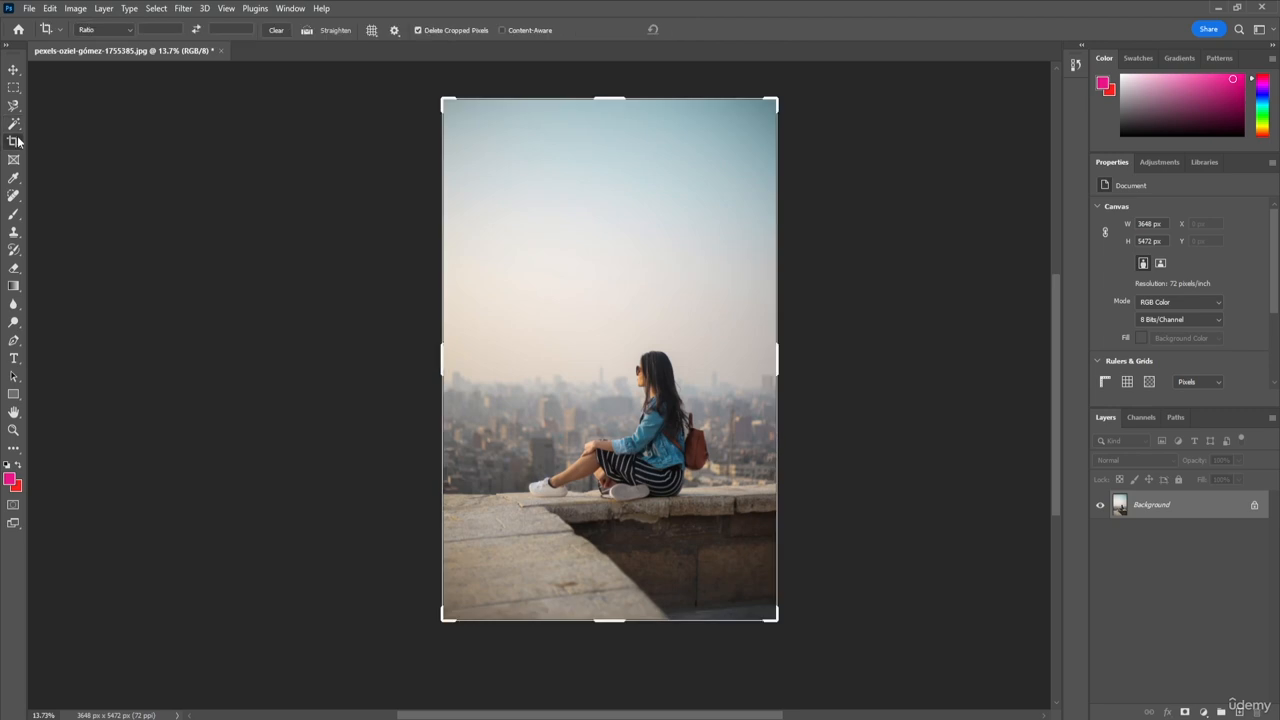
{"action": "left_click", "coordinate": [59, 30]}
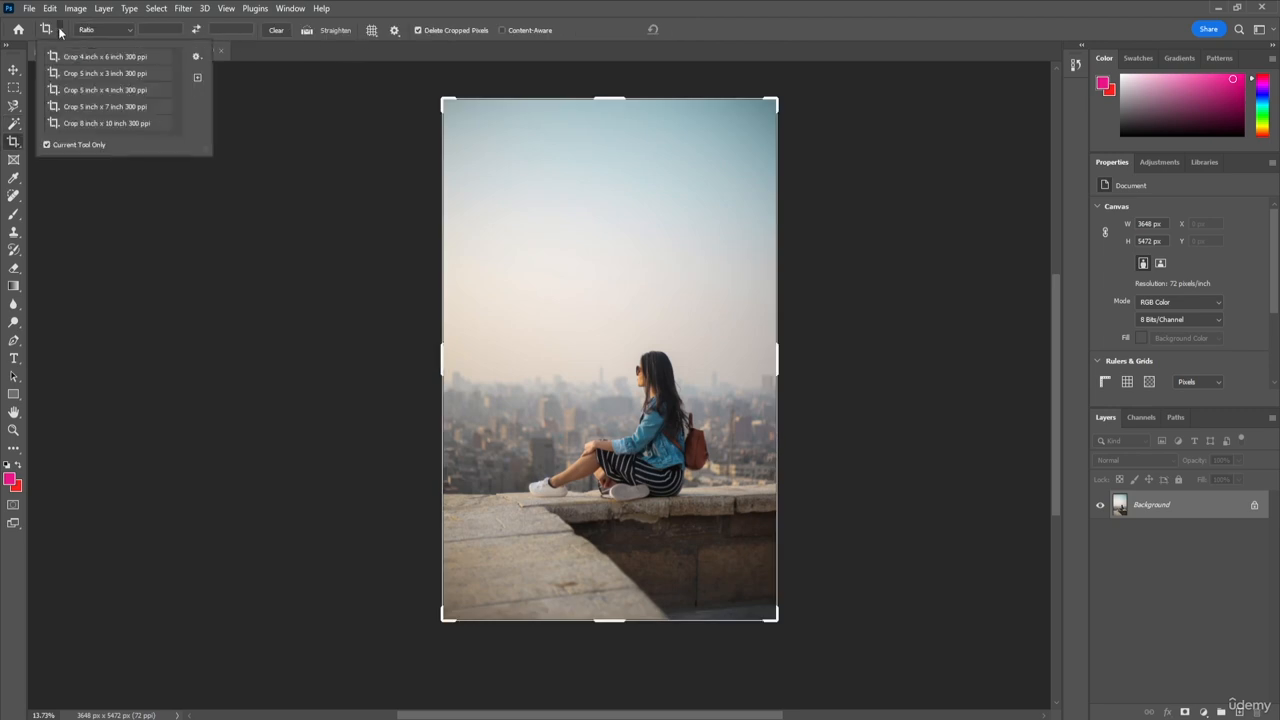
{"action": "left_click", "coordinate": [129, 33]}
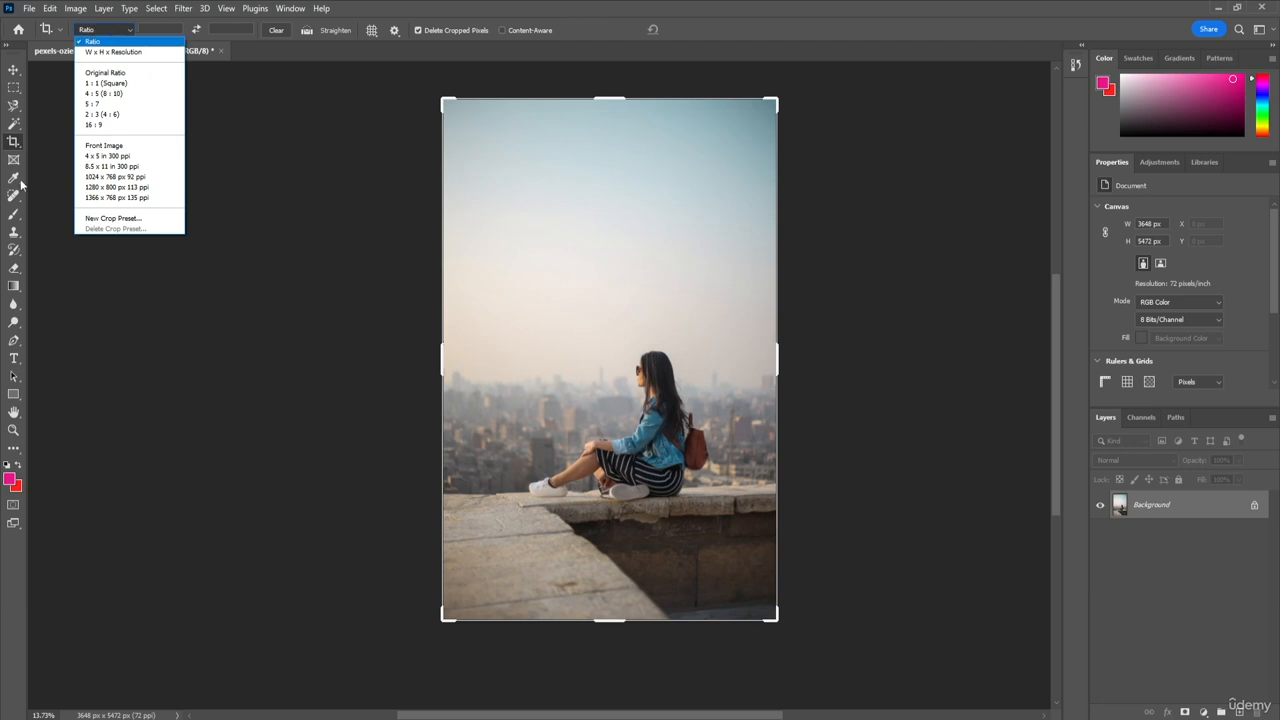
{"action": "left_click", "coordinate": [129, 30]}
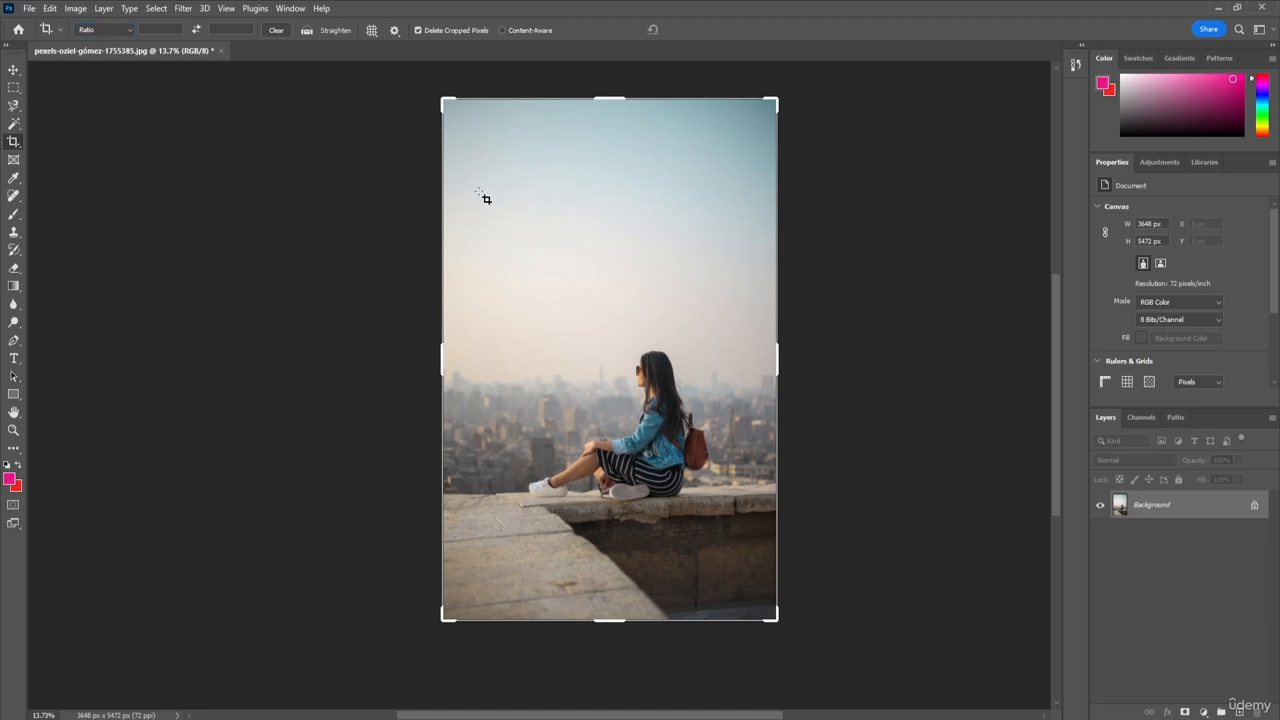
Try cropping the portrait photo to a landscape frame around the seated woman, about 2963 × 1965 px, and undo the crop
{"action": "left_click_drag", "start_coordinate": [479, 191], "coordinate": [758, 342]}
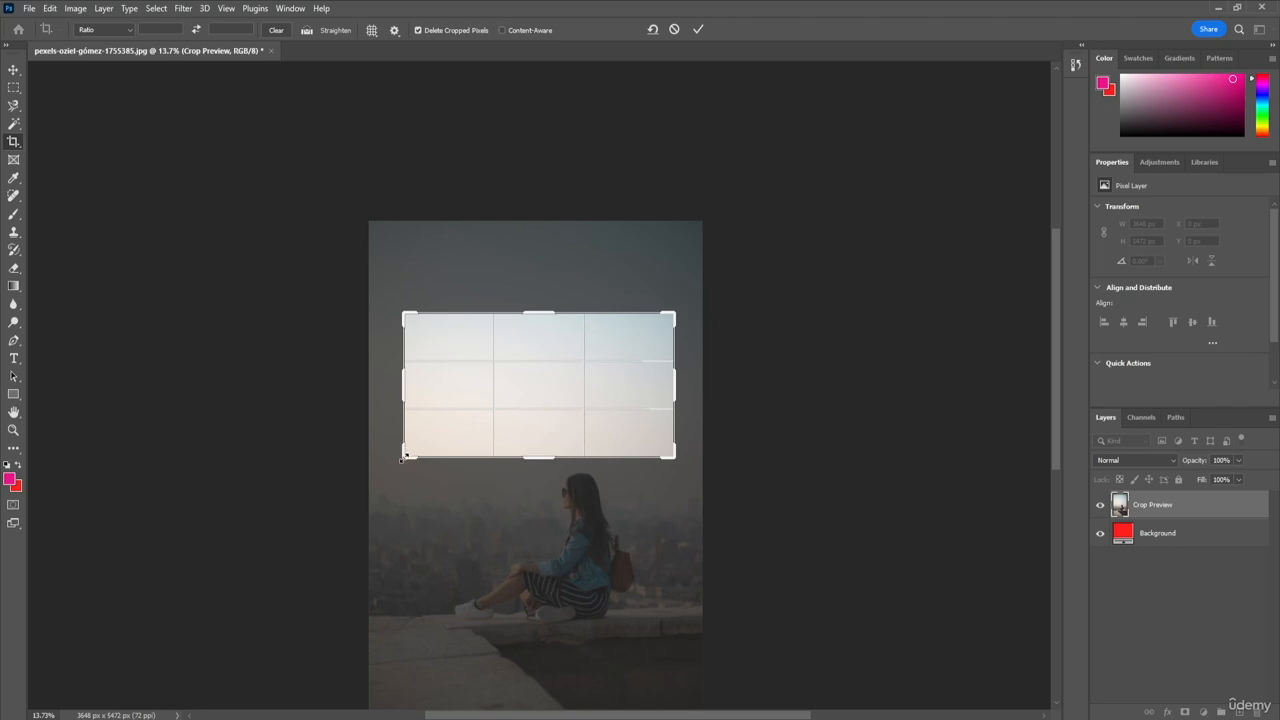
{"action": "left_click_drag", "start_coordinate": [402, 457], "coordinate": [418, 548]}
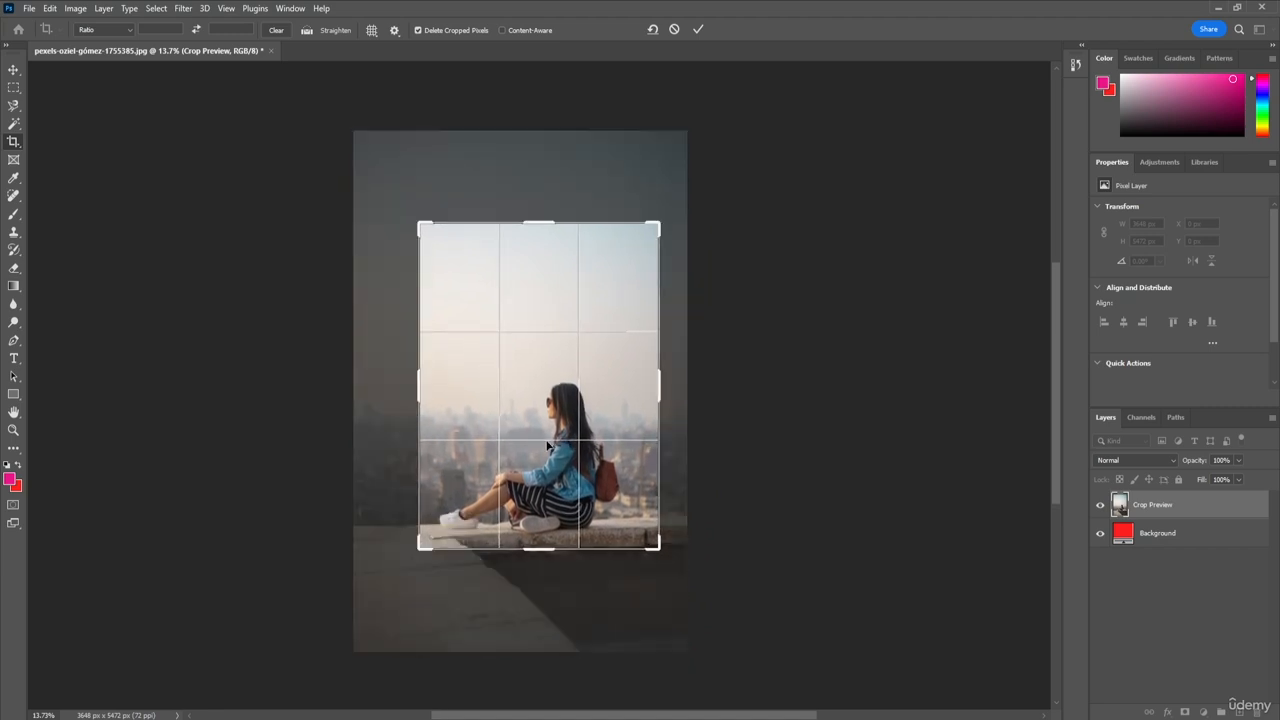
{"action": "left_click_drag", "start_coordinate": [537, 222], "coordinate": [474, 287]}
{"action": "left_click_drag", "start_coordinate": [420, 381], "coordinate": [386, 381]}
{"action": "left_click_drag", "start_coordinate": [692, 381], "coordinate": [676, 379]}
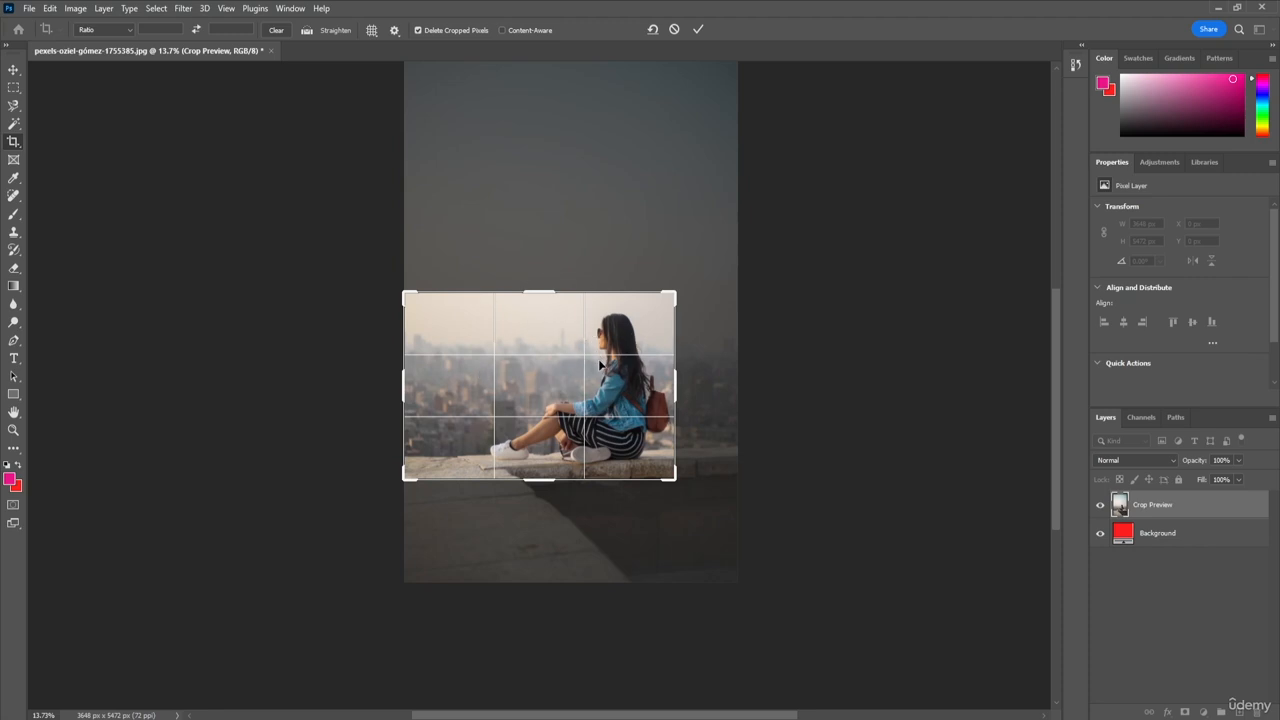
{"action": "left_click", "coordinate": [699, 31]}
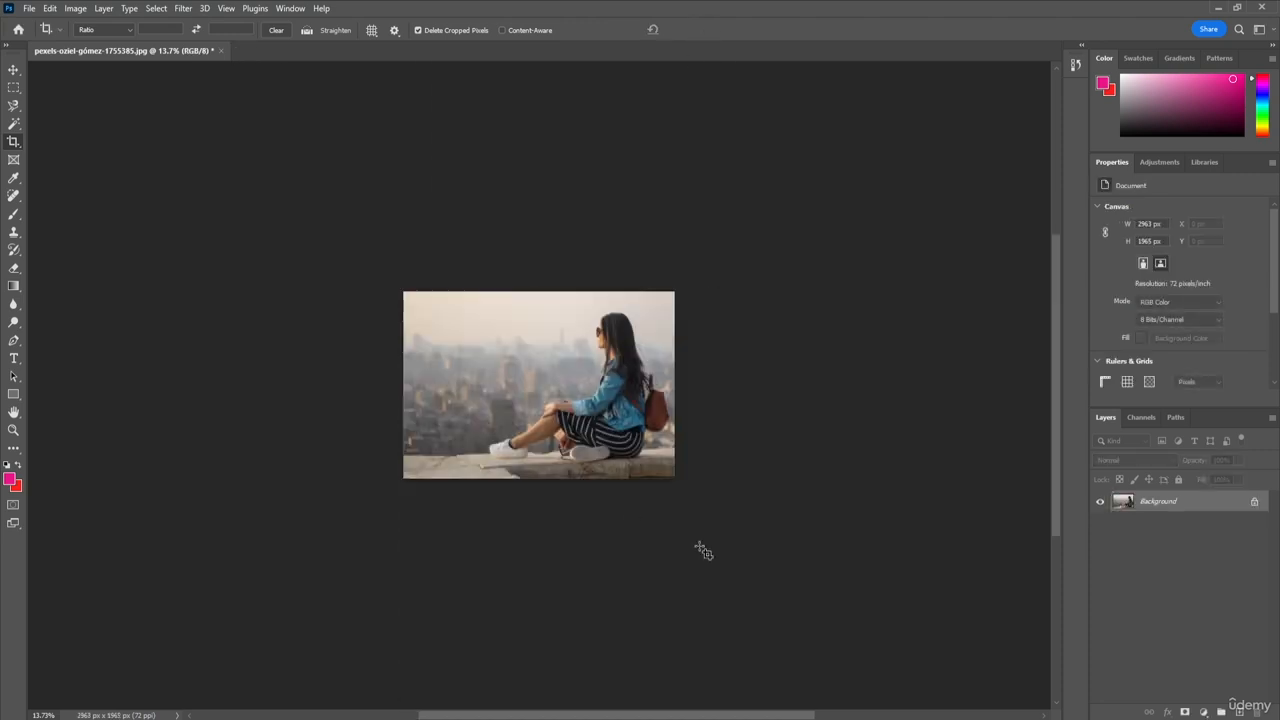
{"action": "key", "text": "ctrl+z"}
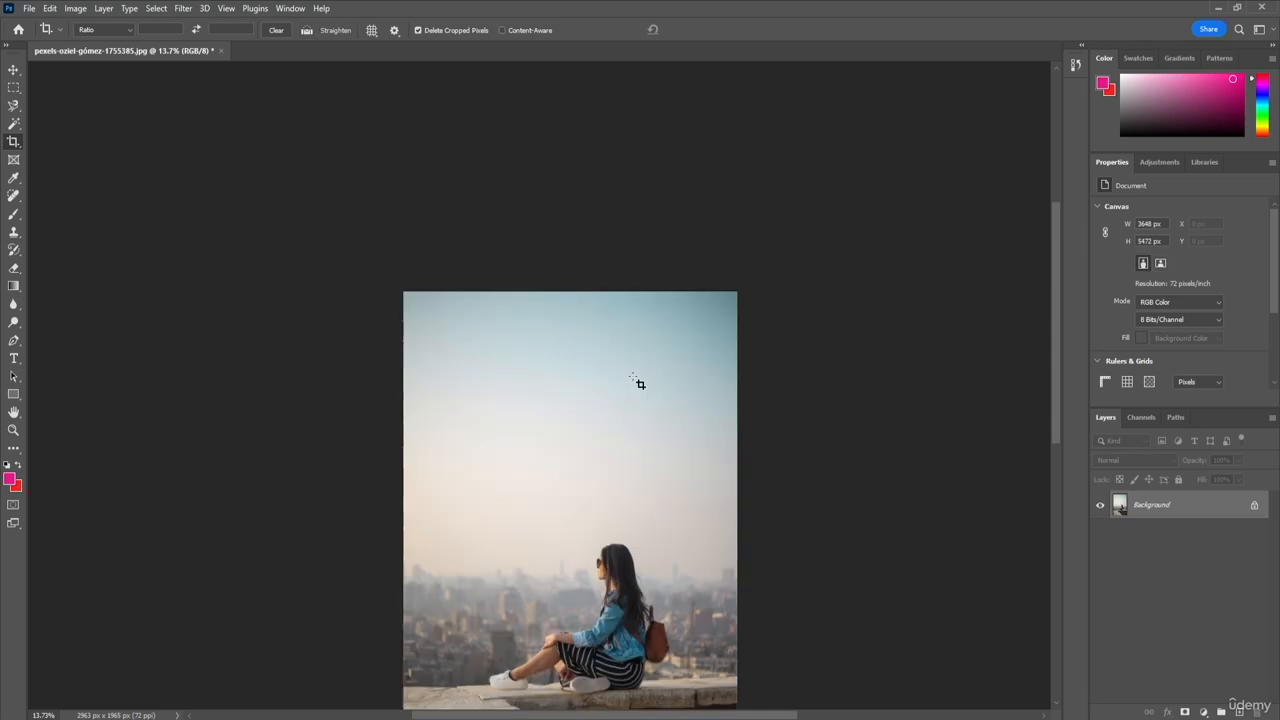
Crop the photo to a landscape frame of about 3135 × 2002 px around the seated woman and the skyline
{"action": "scroll", "coordinate": [677, 517], "scroll_direction": "down", "scroll_amount": 2}
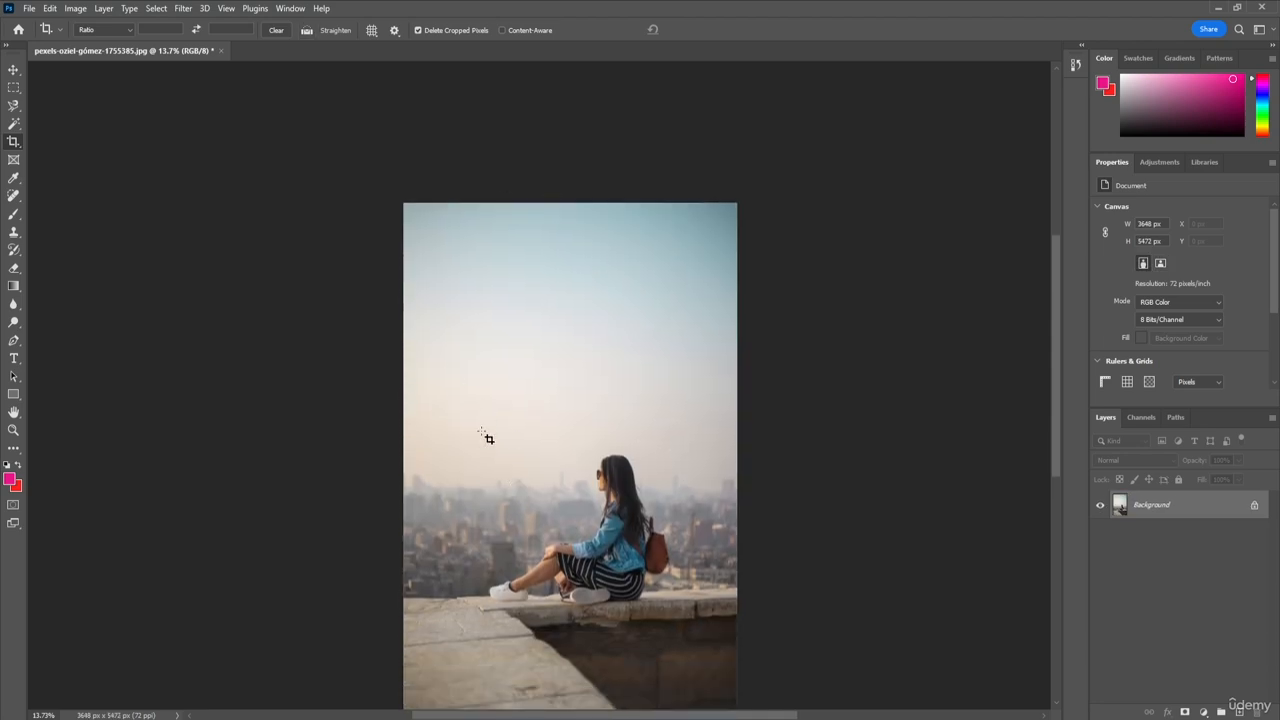
{"action": "left_click_drag", "start_coordinate": [423, 428], "coordinate": [690, 618]}
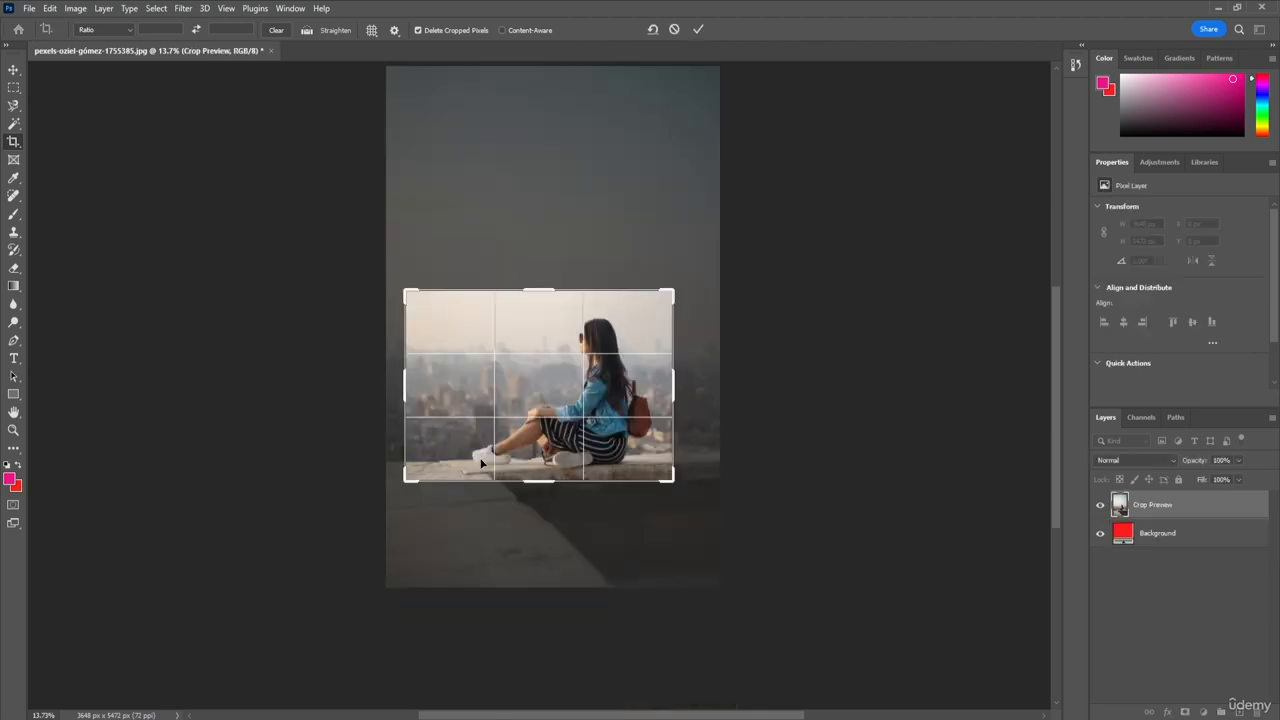
{"action": "mouse_move", "coordinate": [402, 378]}
{"action": "left_mouse_down"}
{"action": "mouse_move", "coordinate": [346, 378]}
{"action": "mouse_move", "coordinate": [396, 386]}
{"action": "left_mouse_up"}
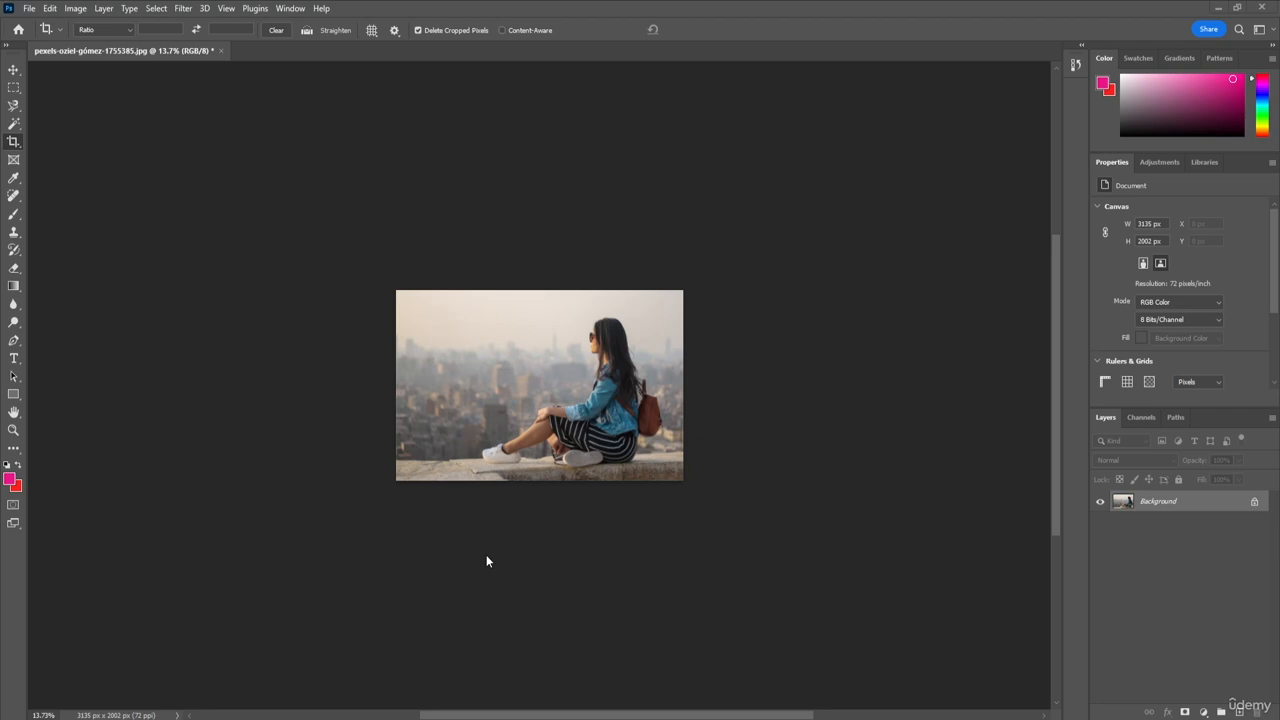
Switch to the Perspective Crop tool and enlarge the view of the cropped photo to about 27%
{"action": "right_click", "coordinate": [12, 146]}
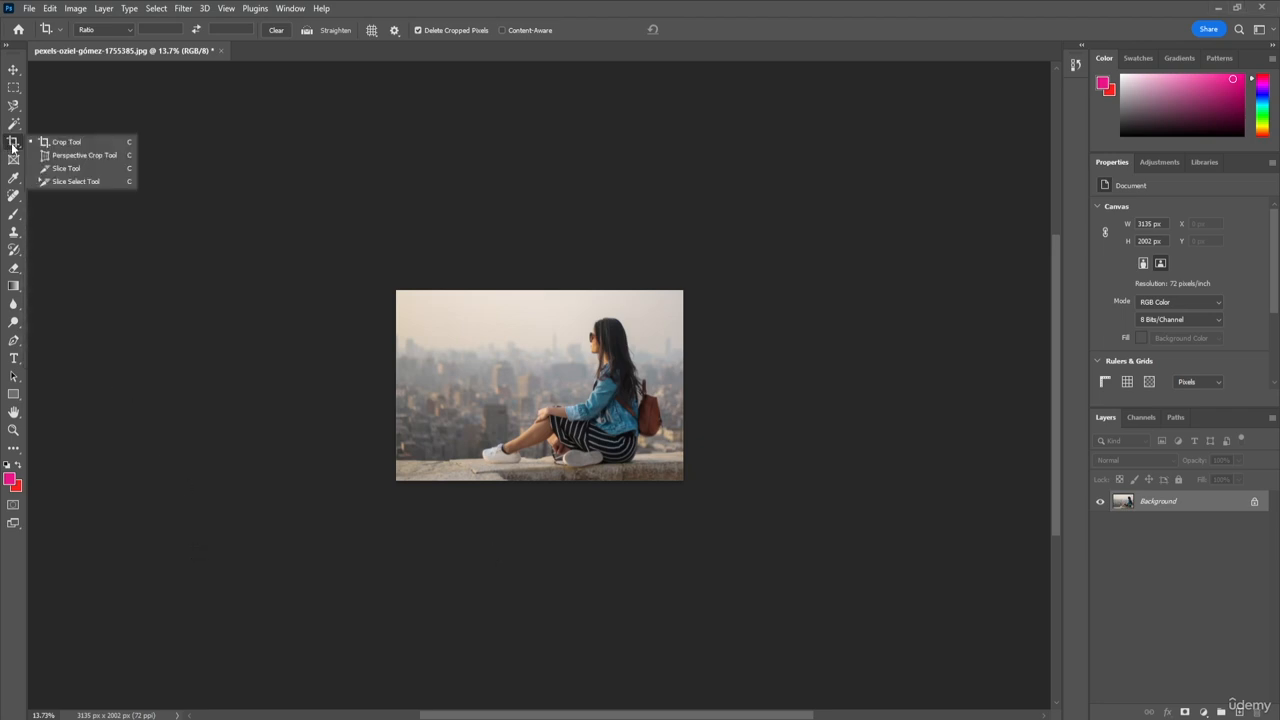
{"action": "left_click", "coordinate": [84, 155]}
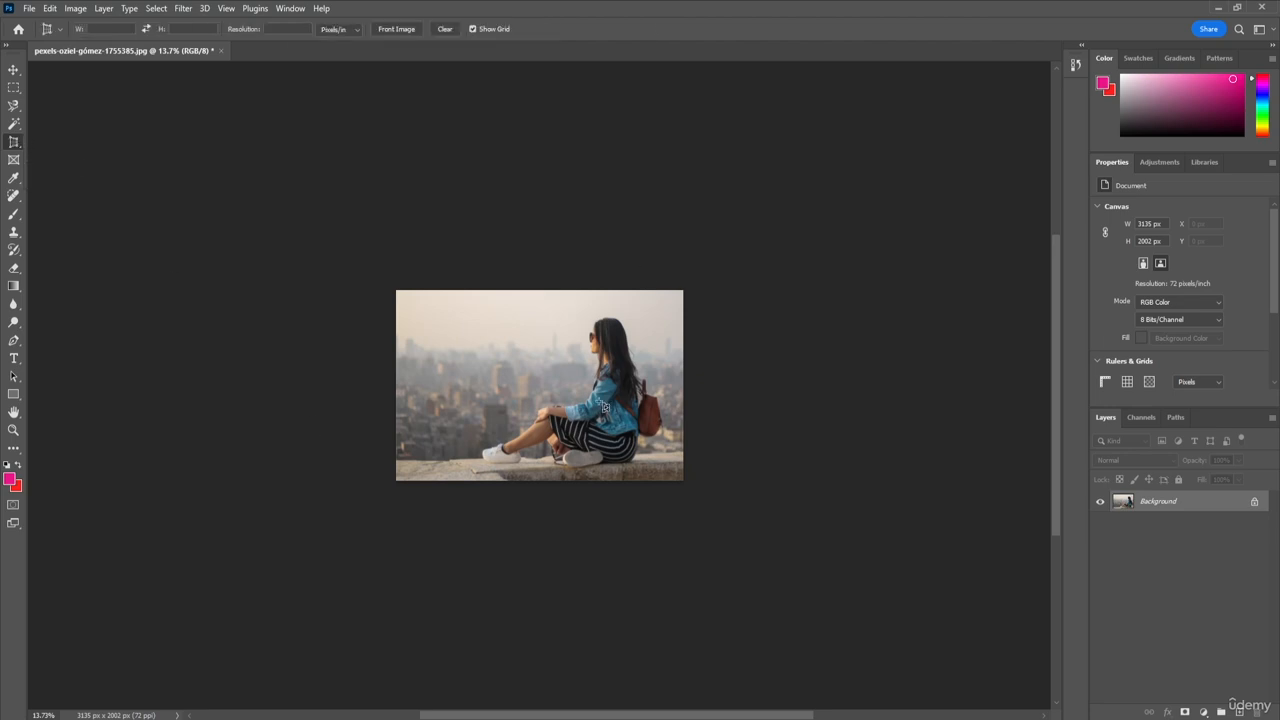
{"action": "key", "text": "z"}
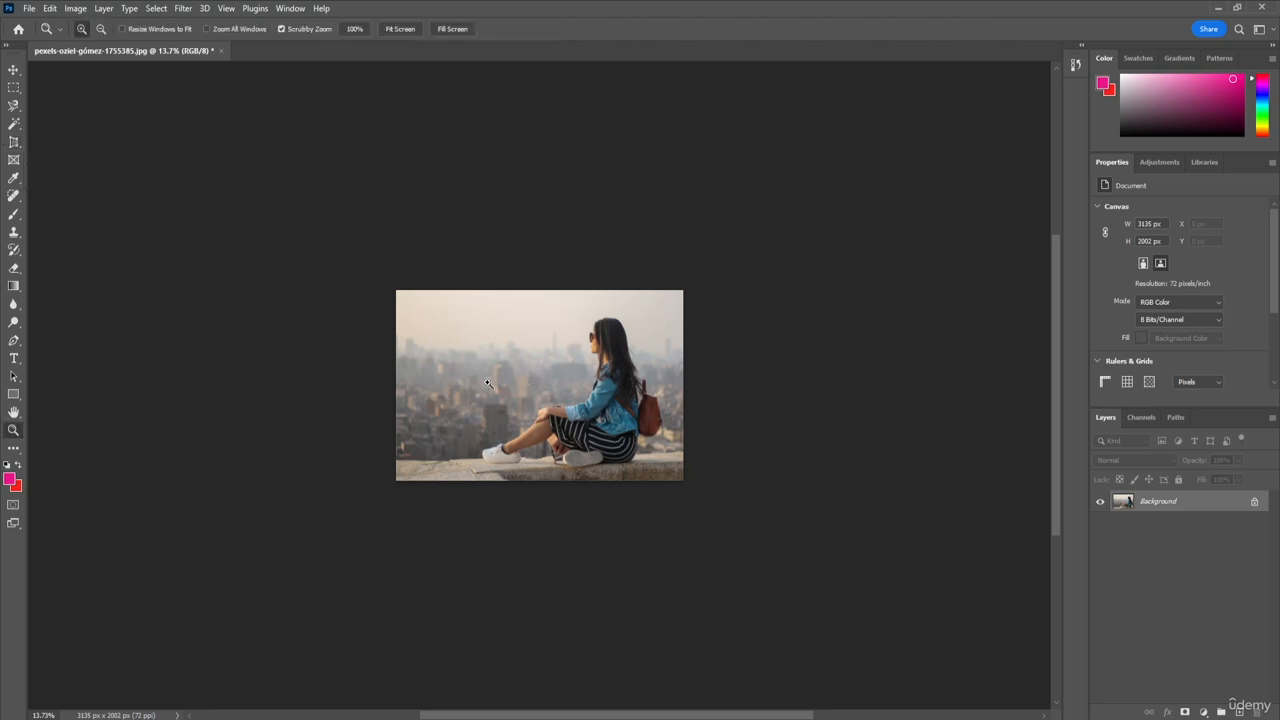
{"action": "left_click_drag", "start_coordinate": [493, 383], "coordinate": [526, 379]}
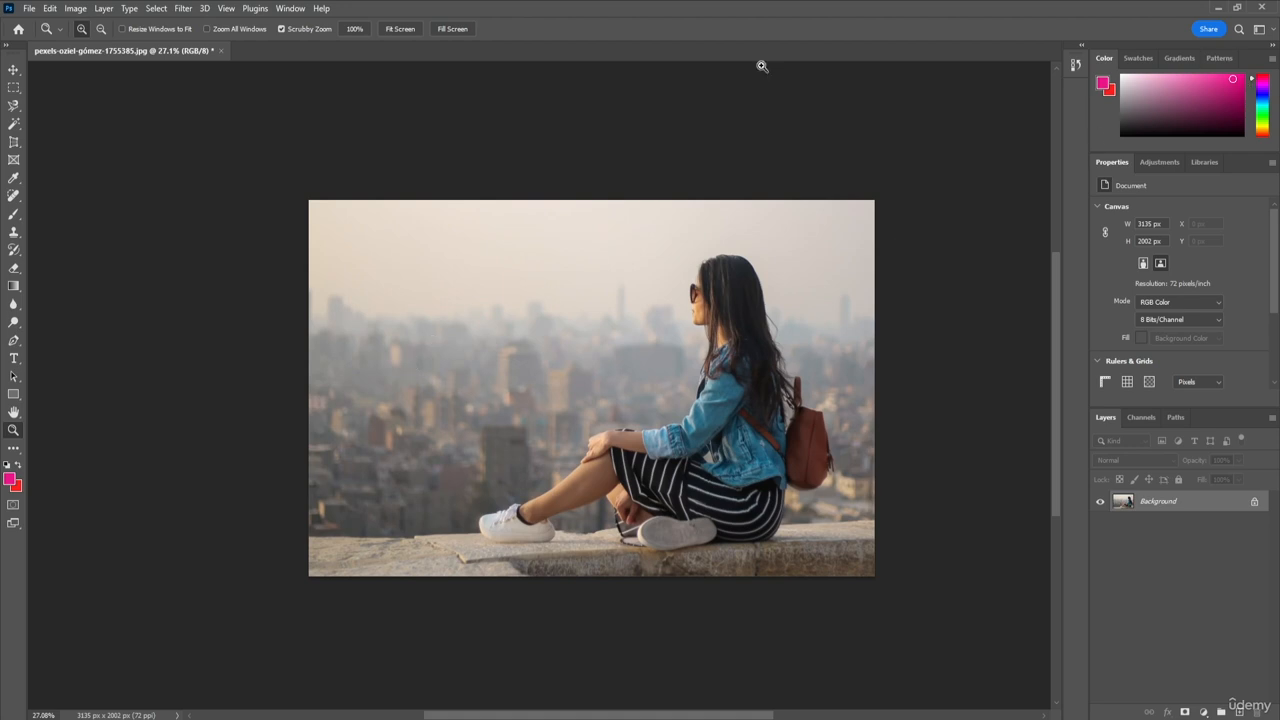
Open the coastal cliff and sea photo from the Photo folder as a second document
{"action": "left_click", "coordinate": [30, 9]}
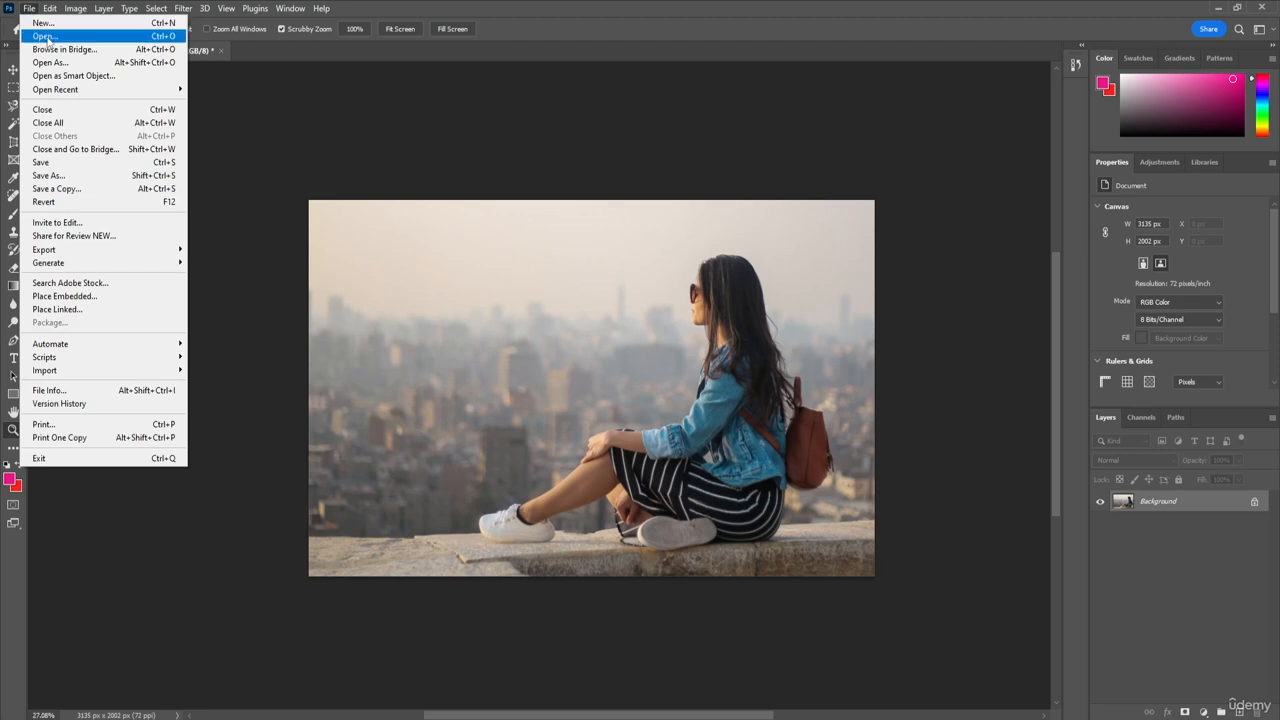
{"action": "left_click", "coordinate": [45, 27]}
{"action": "left_click", "coordinate": [155, 120]}
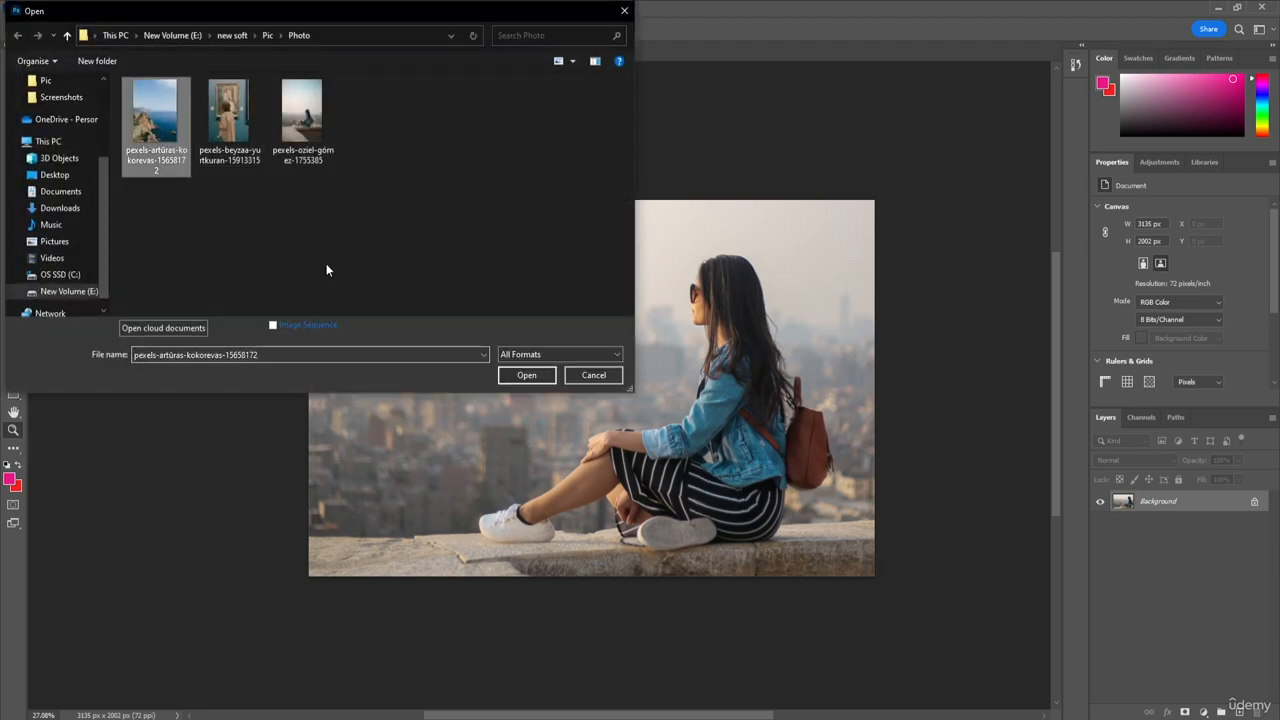
{"action": "left_click", "coordinate": [528, 378]}
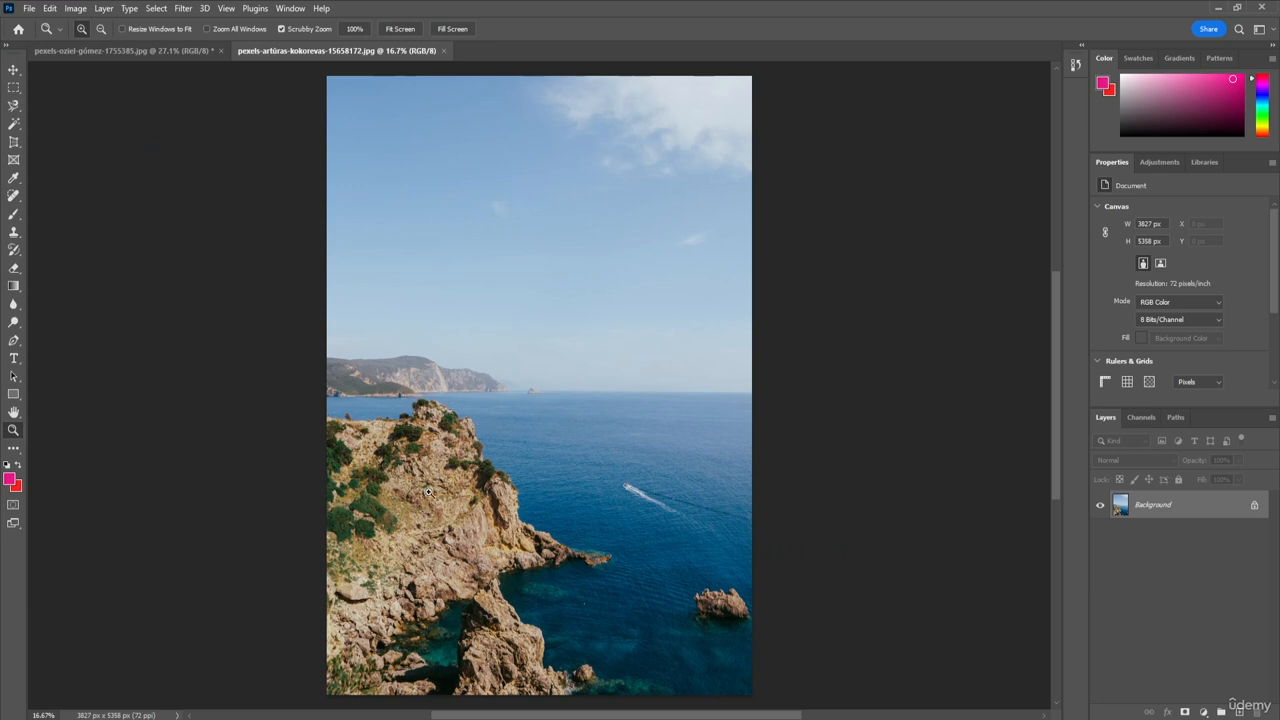
Activate the Perspective Crop tool for the coastal photo and check its tool presets
{"action": "left_click", "coordinate": [13, 149]}
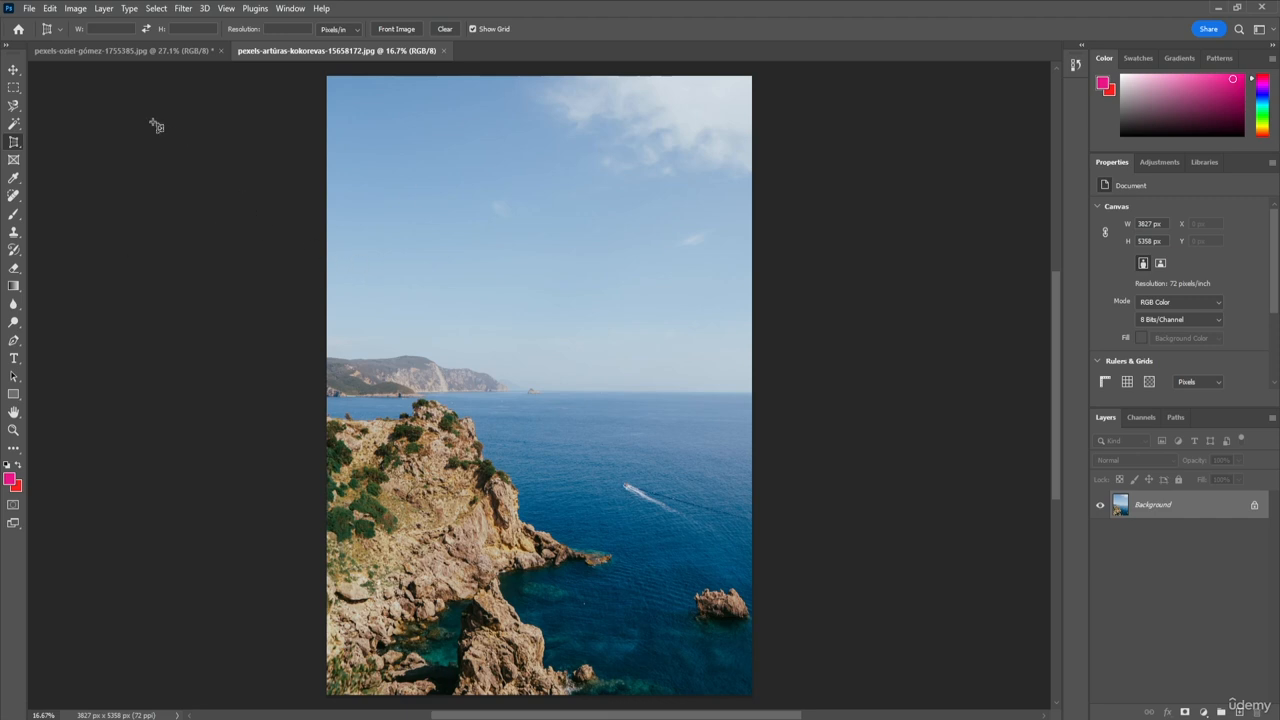
{"action": "left_click", "coordinate": [60, 30]}
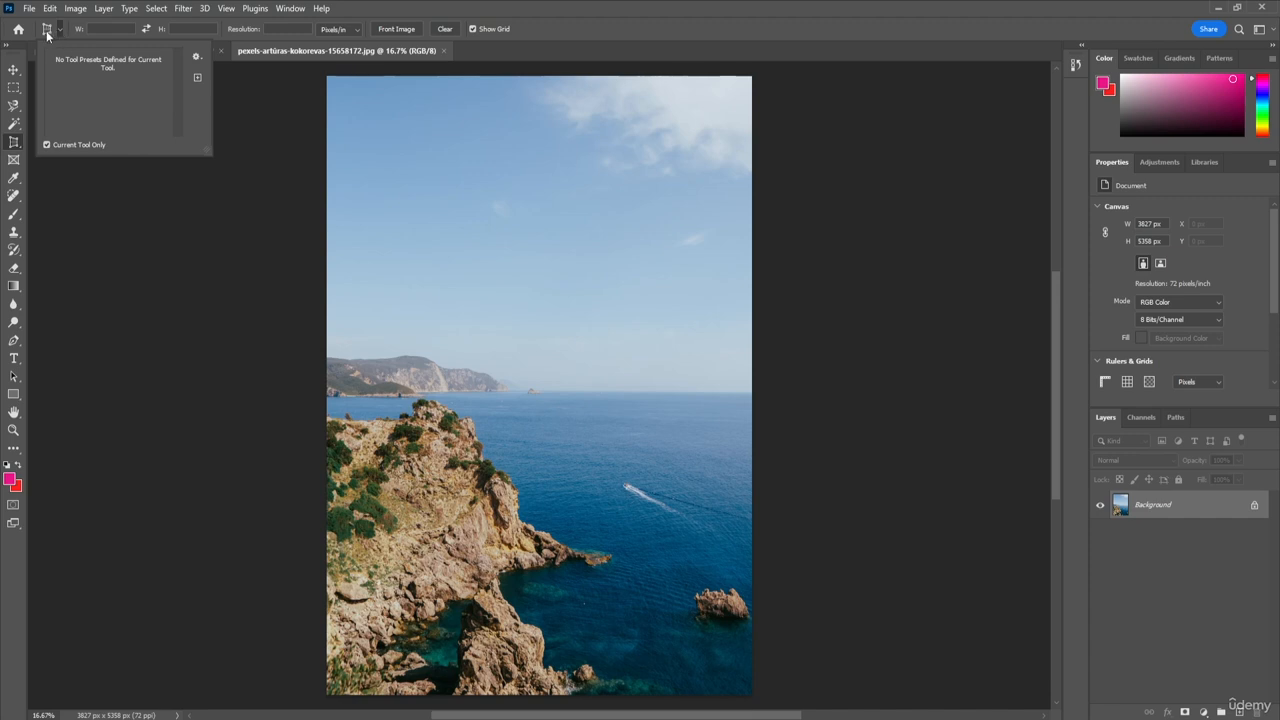
{"action": "left_click", "coordinate": [133, 244]}
{"action": "left_click", "coordinate": [128, 240]}
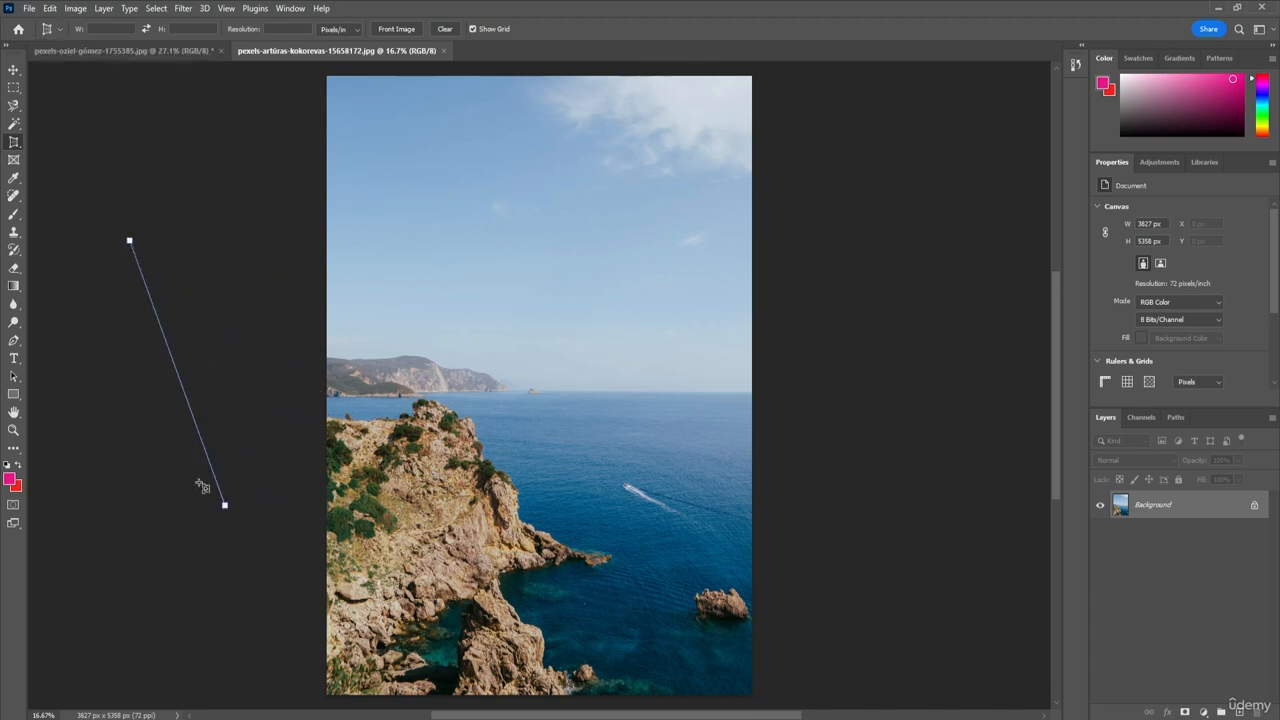
{"action": "left_click", "coordinate": [168, 440]}
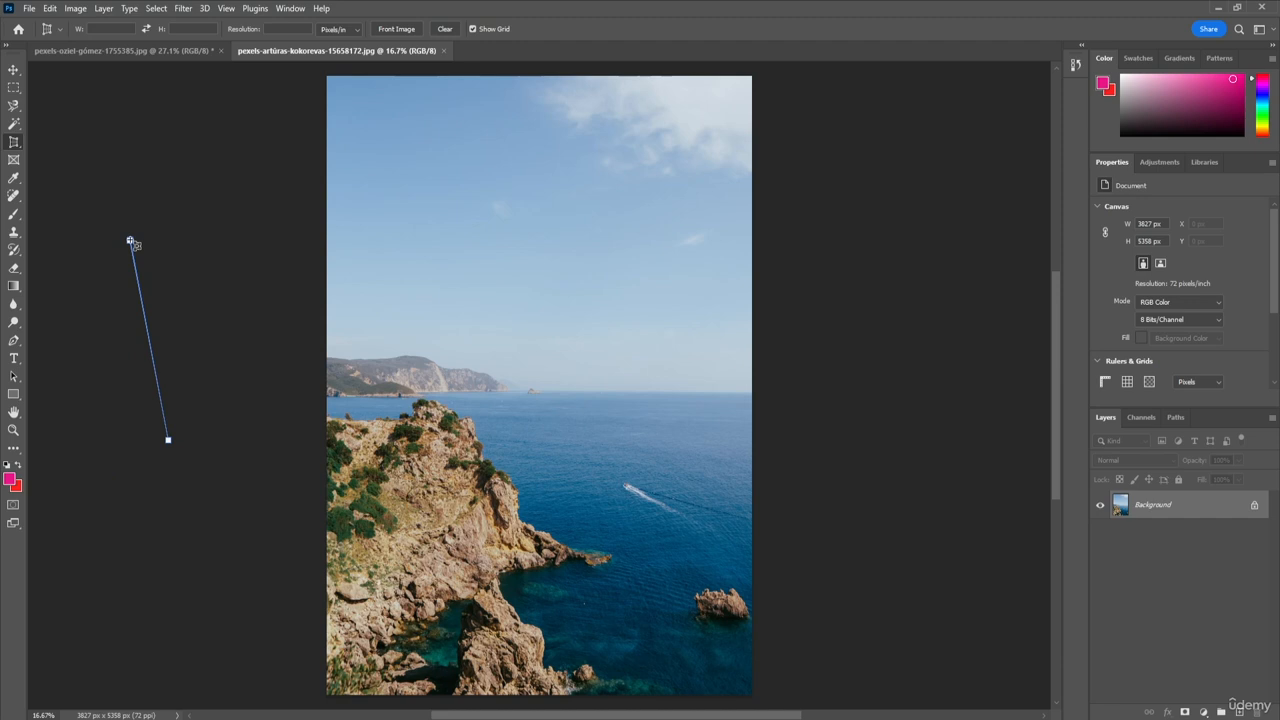
{"action": "left_click", "coordinate": [214, 316]}
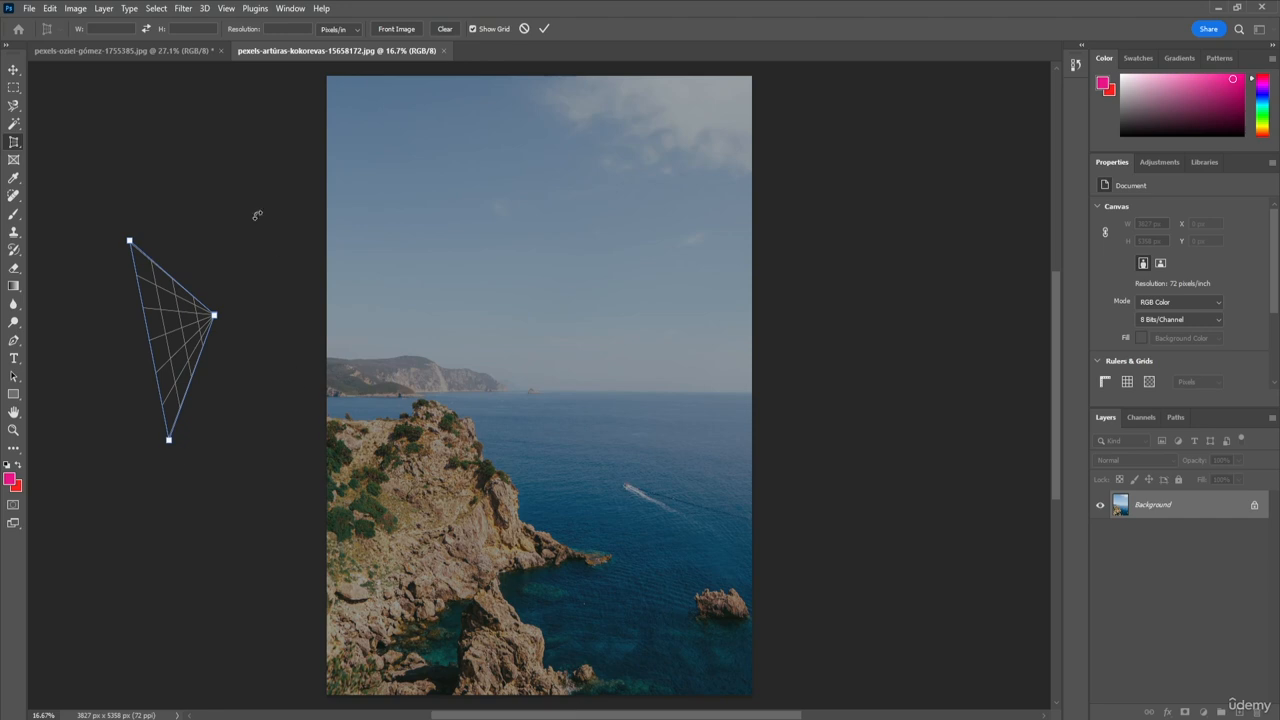
{"action": "left_click_drag", "start_coordinate": [425, 378], "coordinate": [455, 347]}
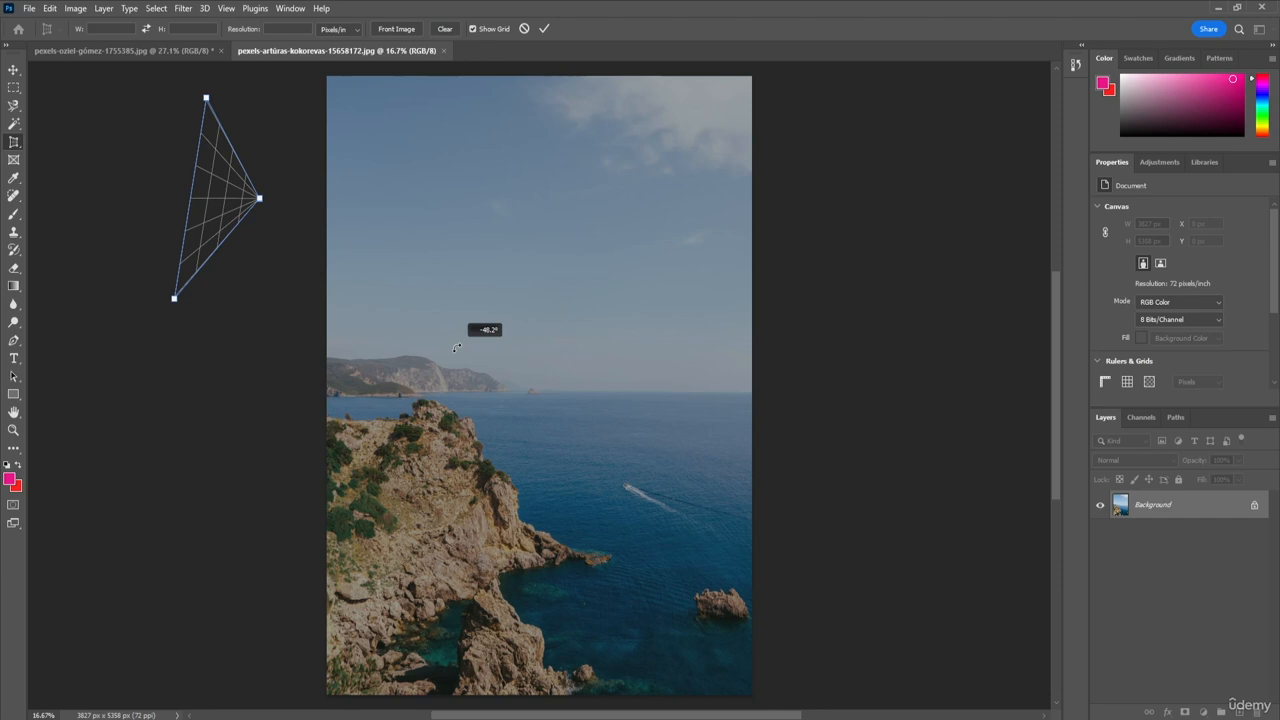
{"action": "key", "text": "Escape"}
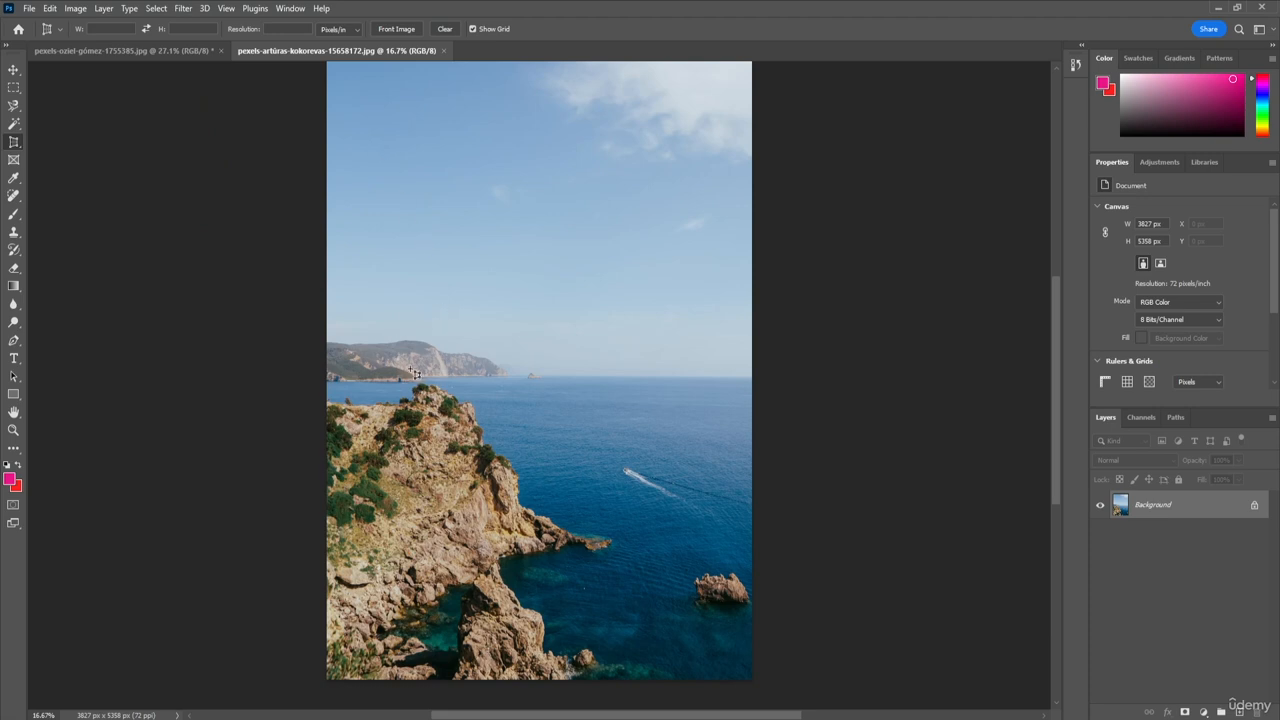
Perspective-crop the coastal photo to a skewed four-sided frame over the sea beside the cliff, with its upper edge slanting into the sky
{"action": "left_click_drag", "start_coordinate": [410, 371], "coordinate": [718, 620]}
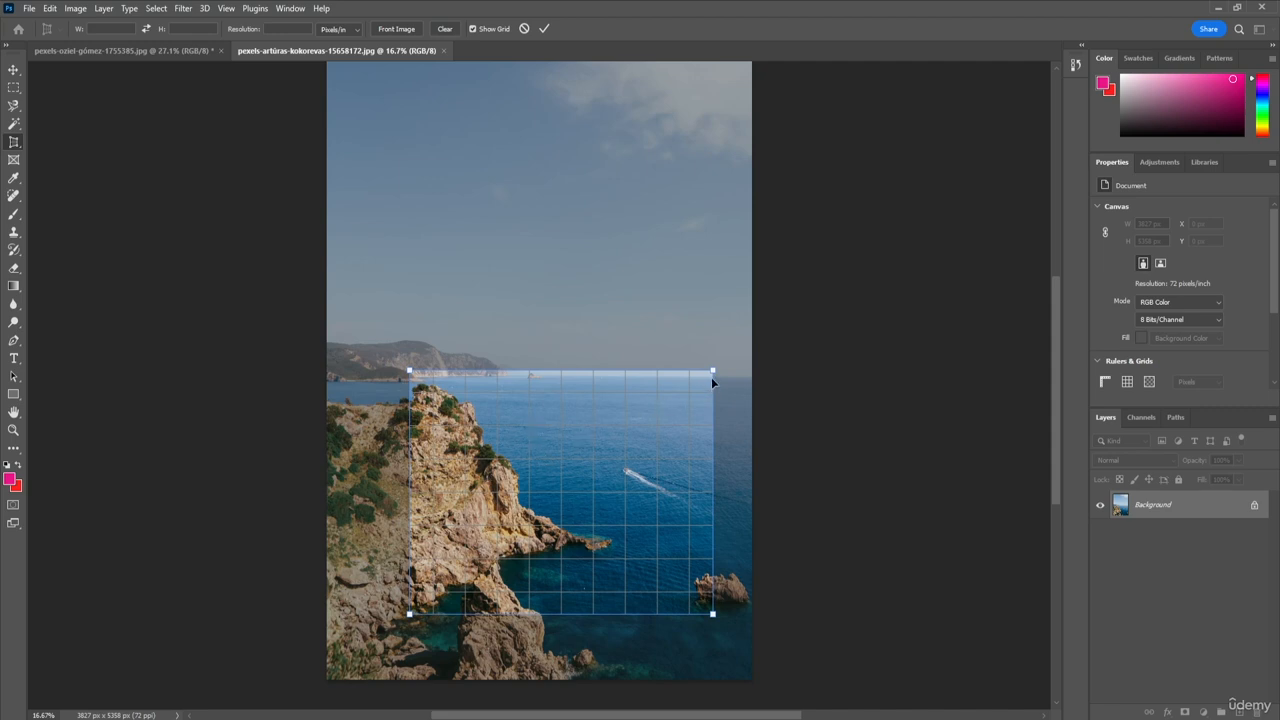
{"action": "left_click_drag", "start_coordinate": [712, 372], "coordinate": [710, 89]}
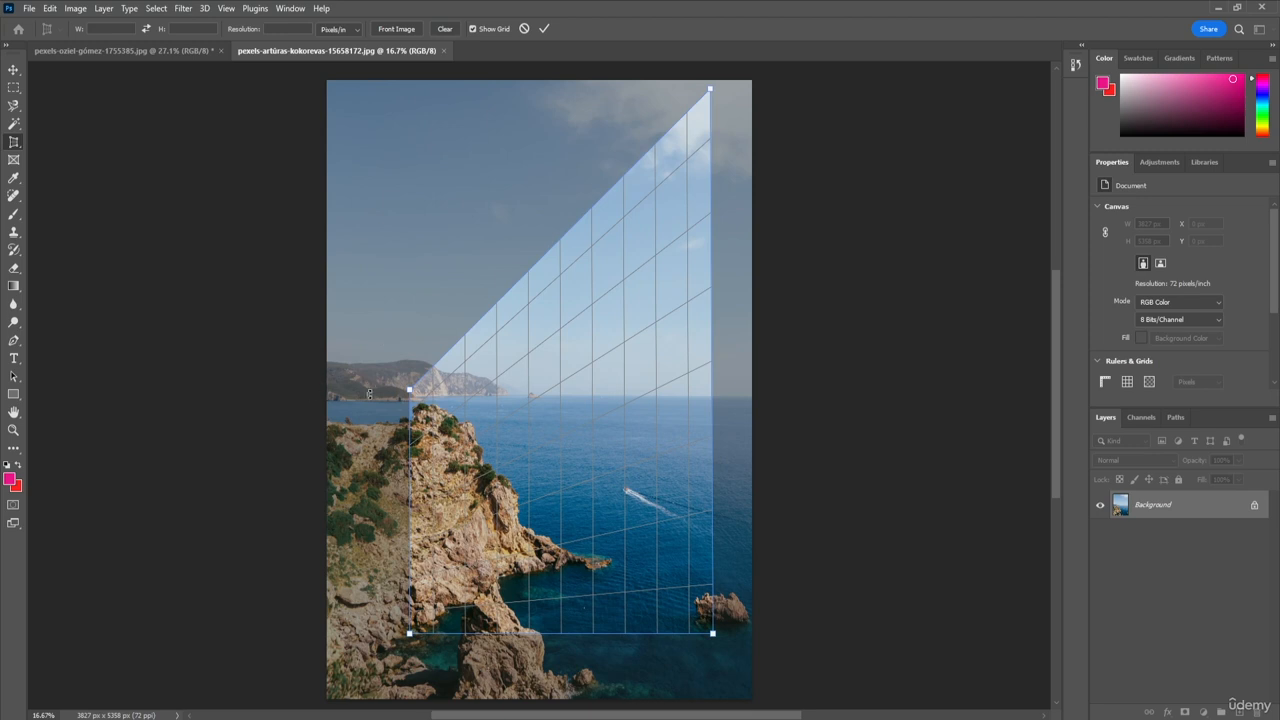
{"action": "left_click_drag", "start_coordinate": [410, 392], "coordinate": [545, 429]}
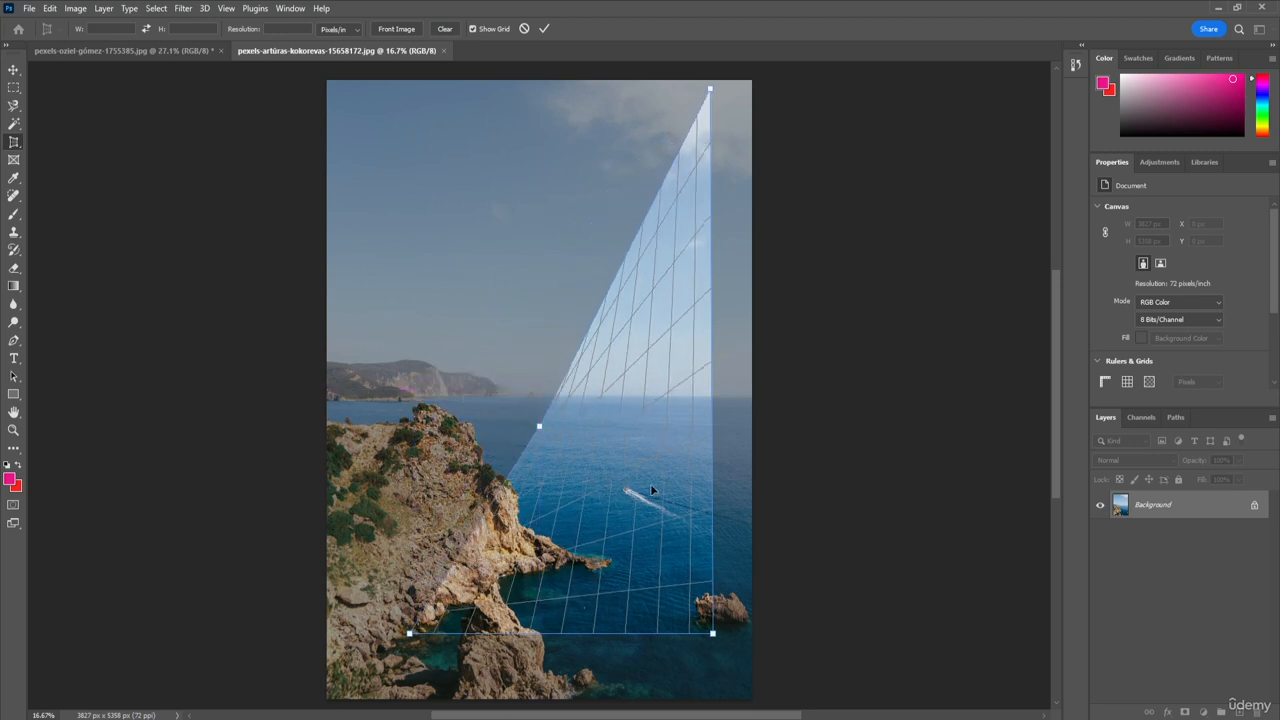
{"action": "left_click_drag", "start_coordinate": [411, 634], "coordinate": [540, 590]}
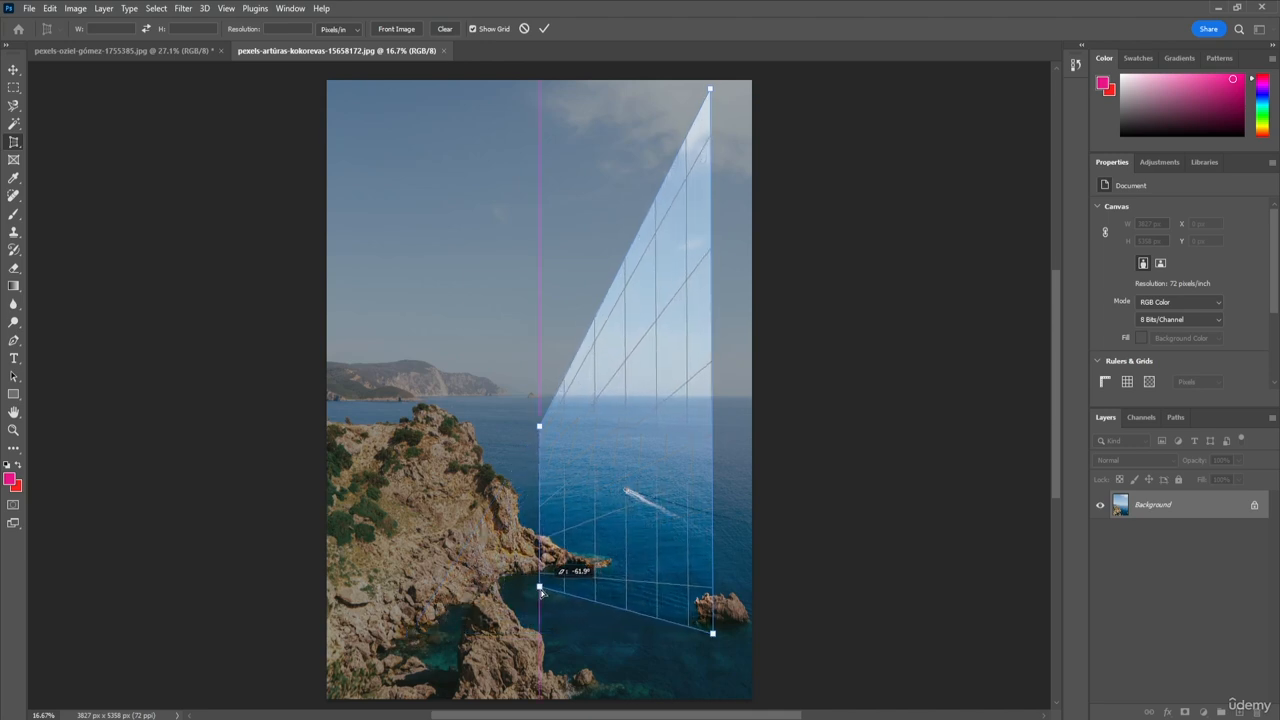
{"action": "mouse_move", "coordinate": [714, 634]}
{"action": "left_mouse_down"}
{"action": "mouse_move", "coordinate": [725, 517]}
{"action": "mouse_move", "coordinate": [770, 519]}
{"action": "mouse_move", "coordinate": [738, 488]}
{"action": "mouse_move", "coordinate": [714, 621]}
{"action": "left_mouse_up"}
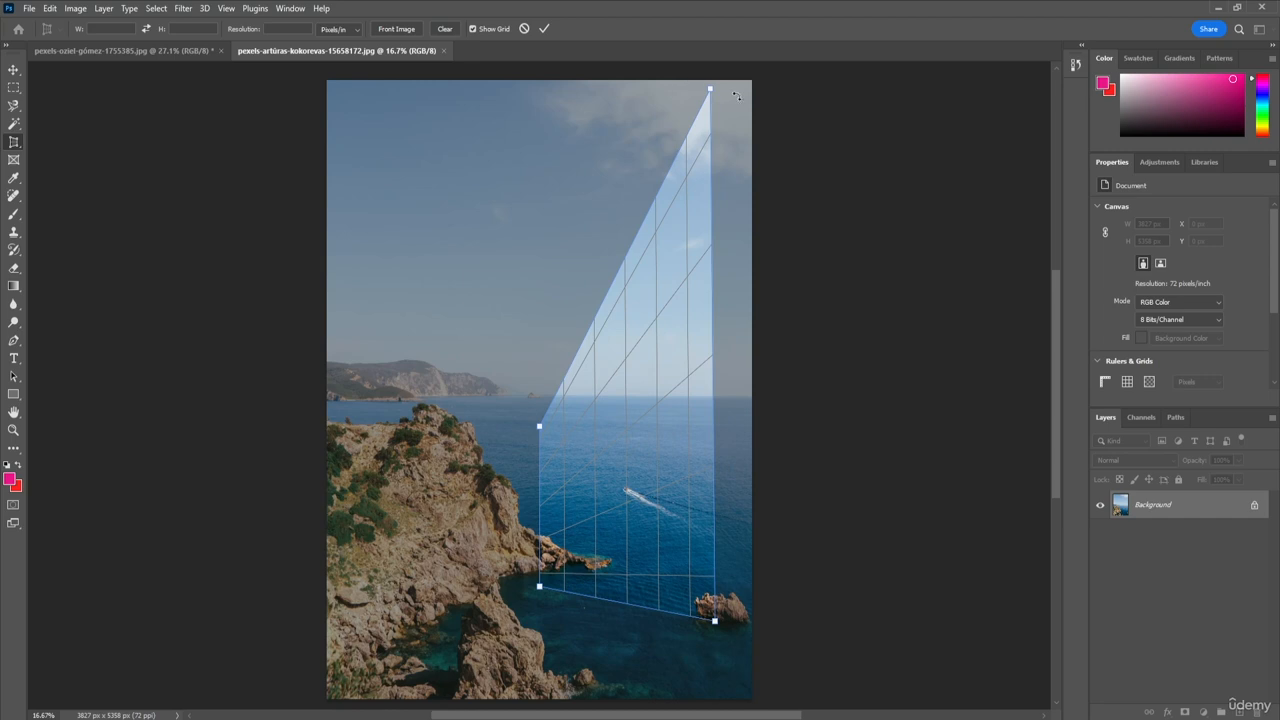
{"action": "left_click_drag", "start_coordinate": [712, 93], "coordinate": [704, 261]}
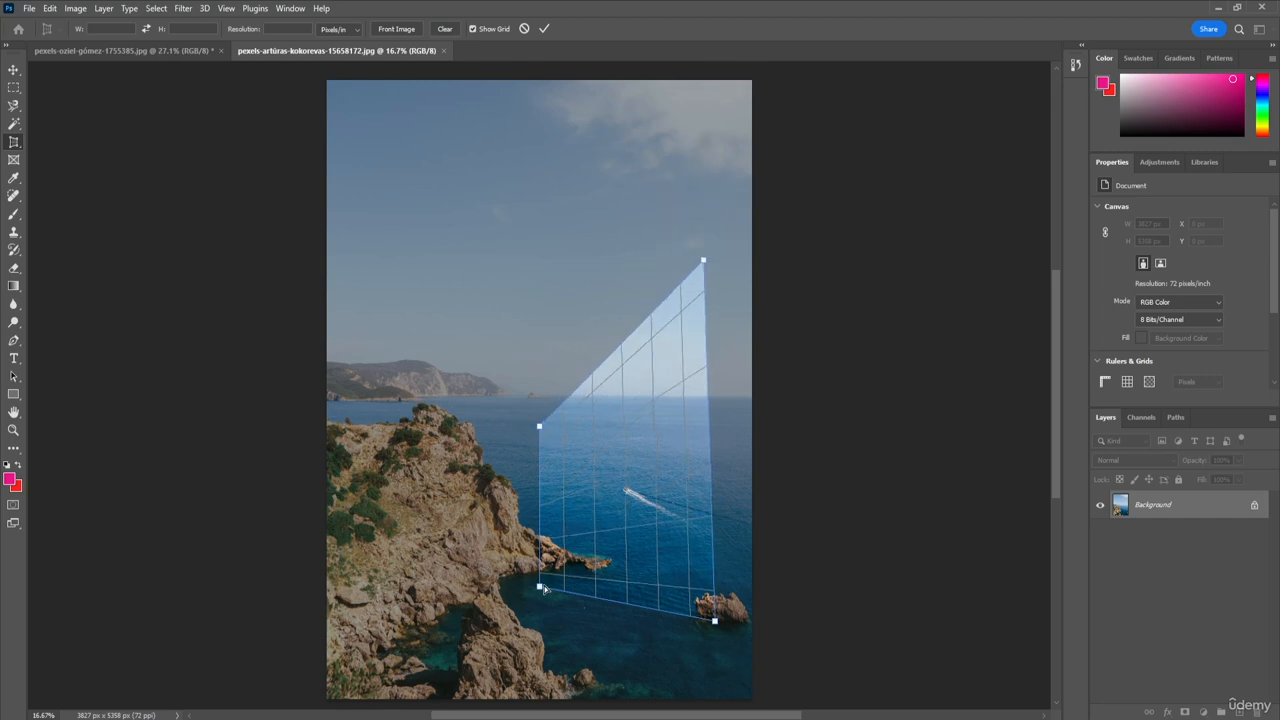
{"action": "left_click_drag", "start_coordinate": [540, 587], "coordinate": [546, 677]}
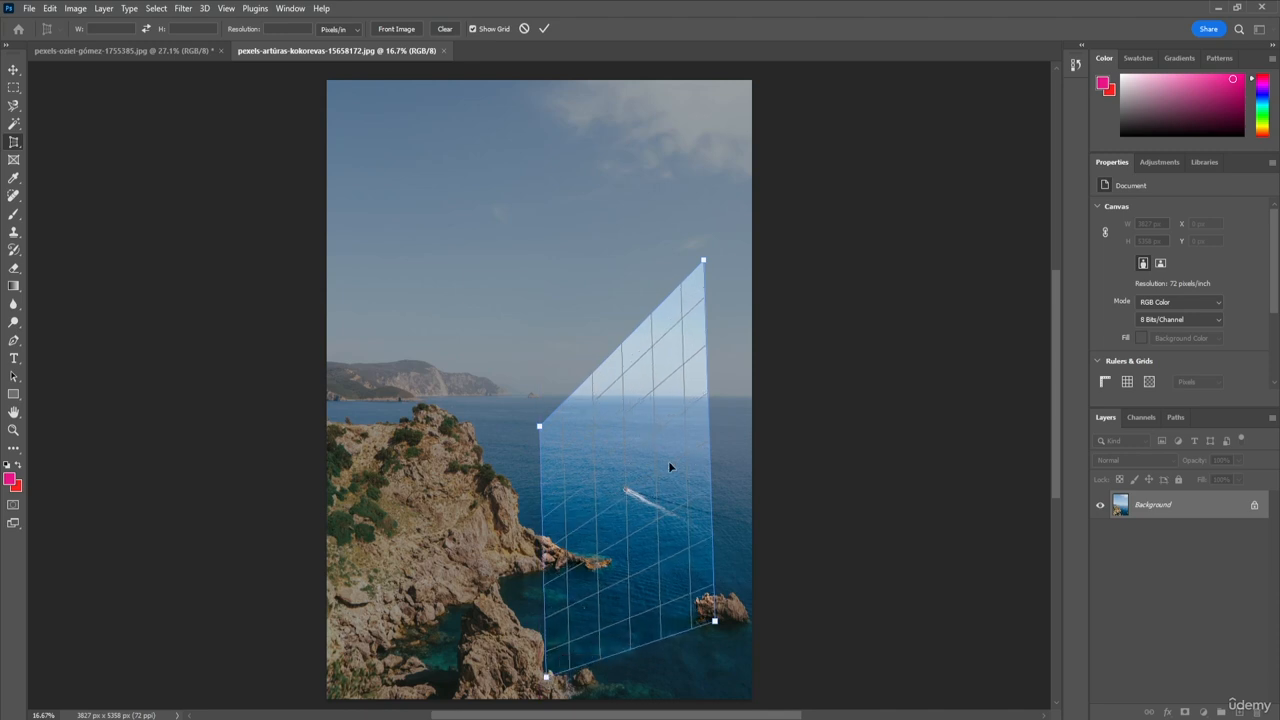
{"action": "left_click", "coordinate": [546, 36]}
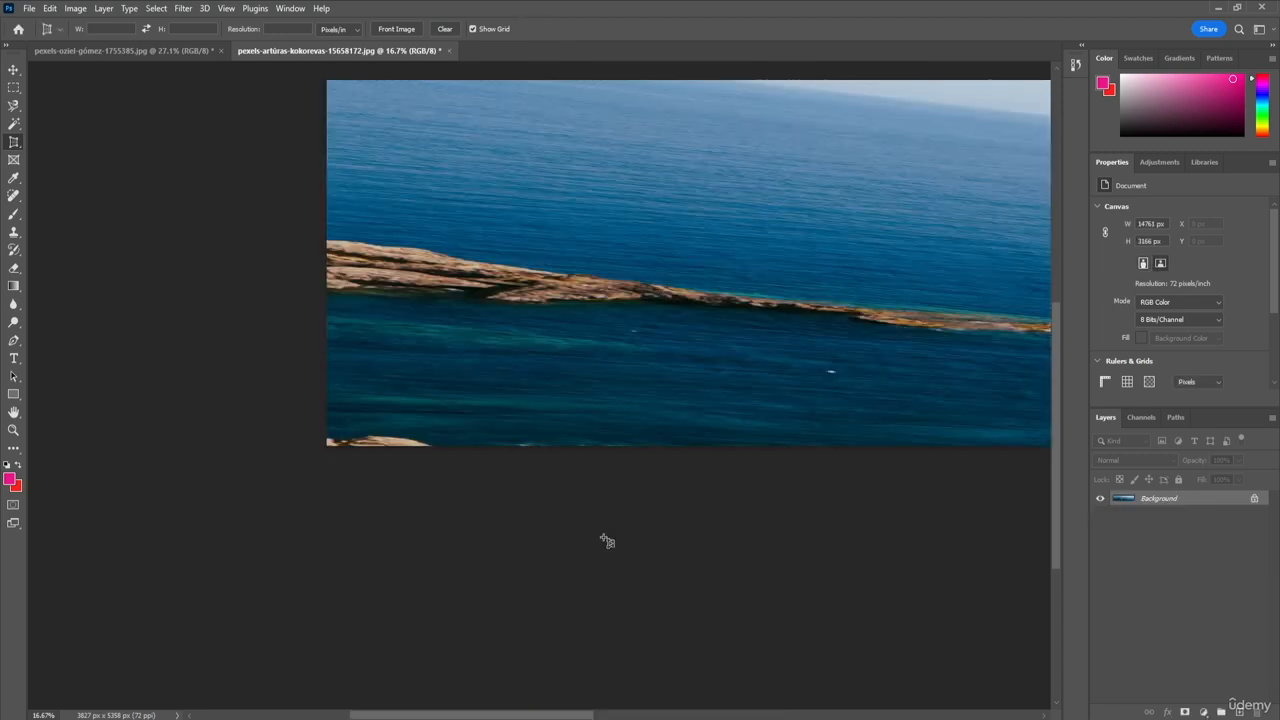
Review the whole stretched crop result at a reduced zoom, and undo the perspective crop
{"action": "scroll", "coordinate": [744, 346], "scroll_direction": "down", "scroll_amount": 1}
{"action": "scroll", "coordinate": [746, 351], "scroll_direction": "up", "scroll_amount": 2}
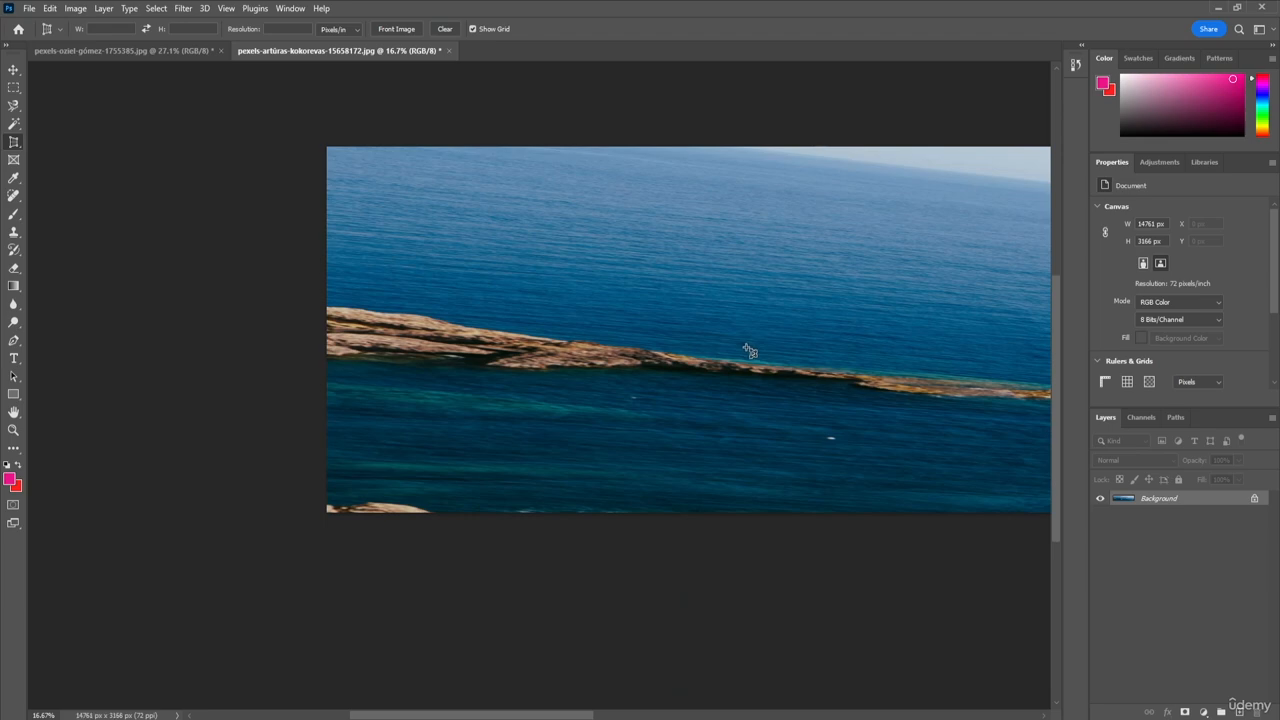
{"action": "key", "text": "z"}
{"action": "mouse_move", "coordinate": [800, 458]}
{"action": "left_mouse_down"}
{"action": "mouse_move", "coordinate": [761, 472]}
{"action": "mouse_move", "coordinate": [786, 471]}
{"action": "left_mouse_up"}
{"action": "key", "text": "c"}
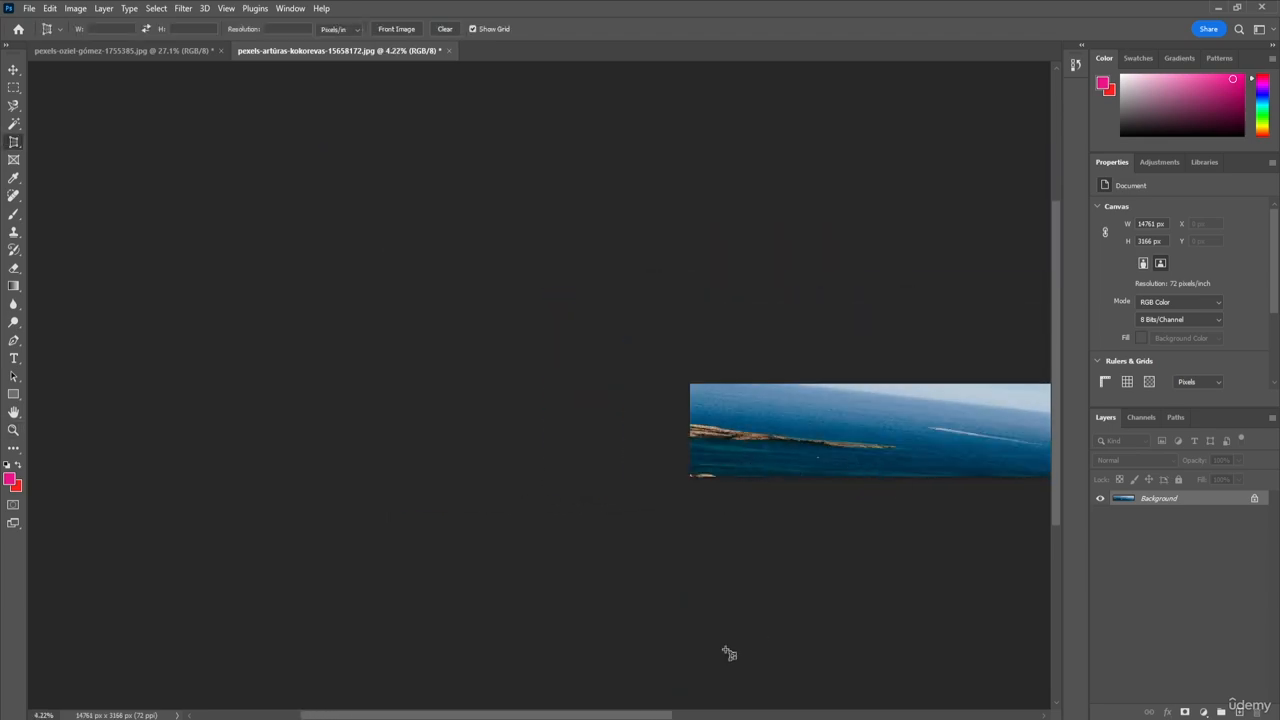
{"action": "left_click_drag", "start_coordinate": [587, 717], "coordinate": [692, 717]}
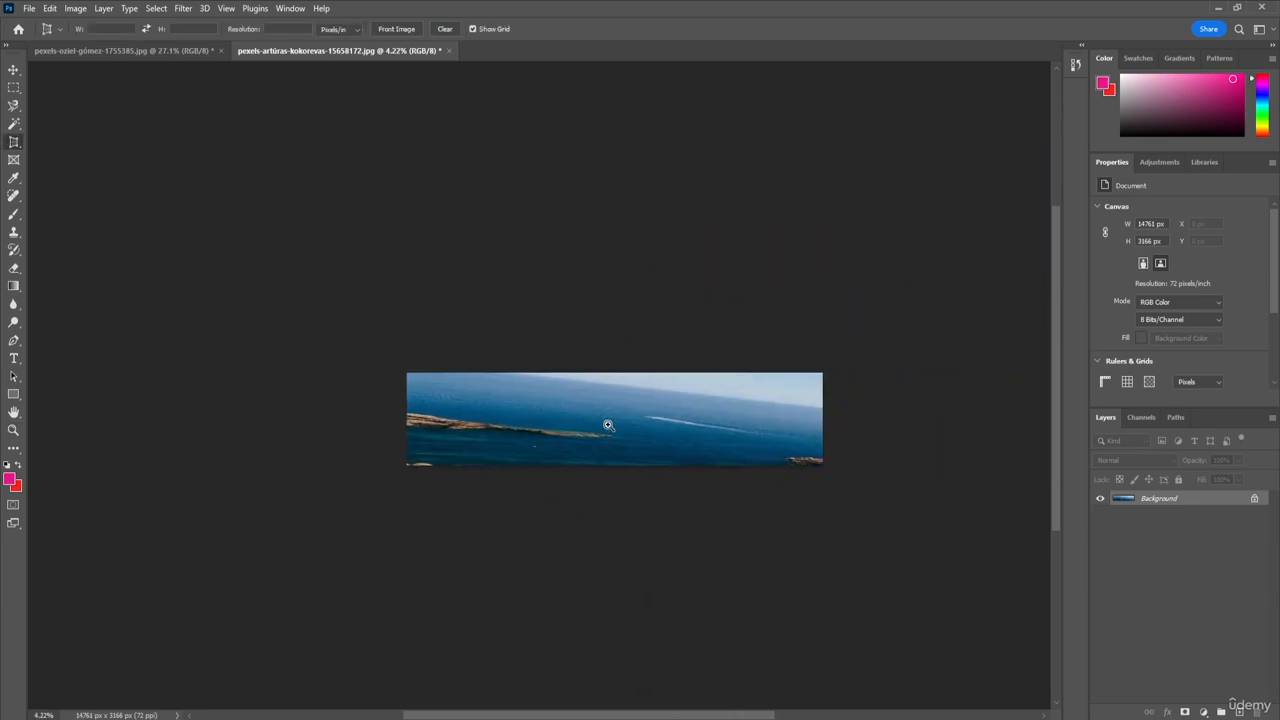
{"action": "key", "text": "z"}
{"action": "scroll", "coordinate": [606, 422], "scroll_direction": "up", "scroll_amount": 1}
{"action": "scroll", "coordinate": [606, 422], "scroll_direction": "down", "scroll_amount": 1}
{"action": "key", "text": "c"}
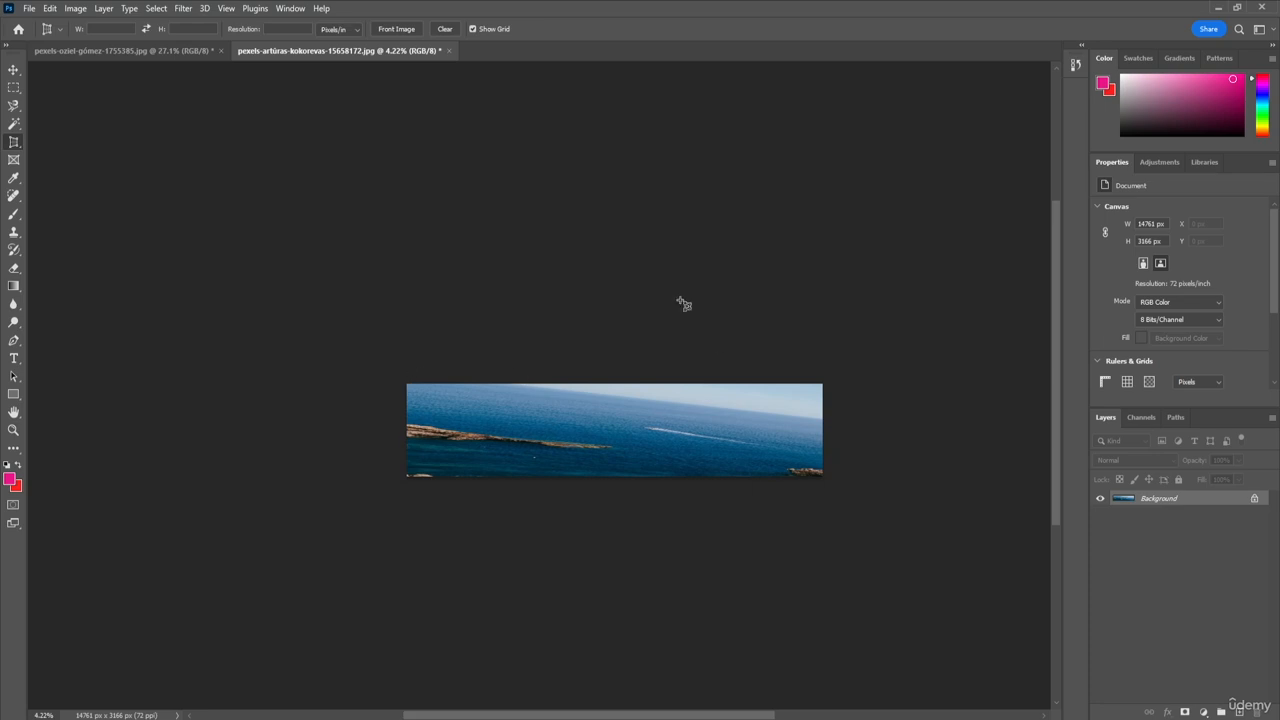
{"action": "key", "text": "z"}
{"action": "left_click_drag", "start_coordinate": [555, 432], "coordinate": [586, 439]}
{"action": "key", "text": "c"}
{"action": "key", "text": "ctrl+z"}
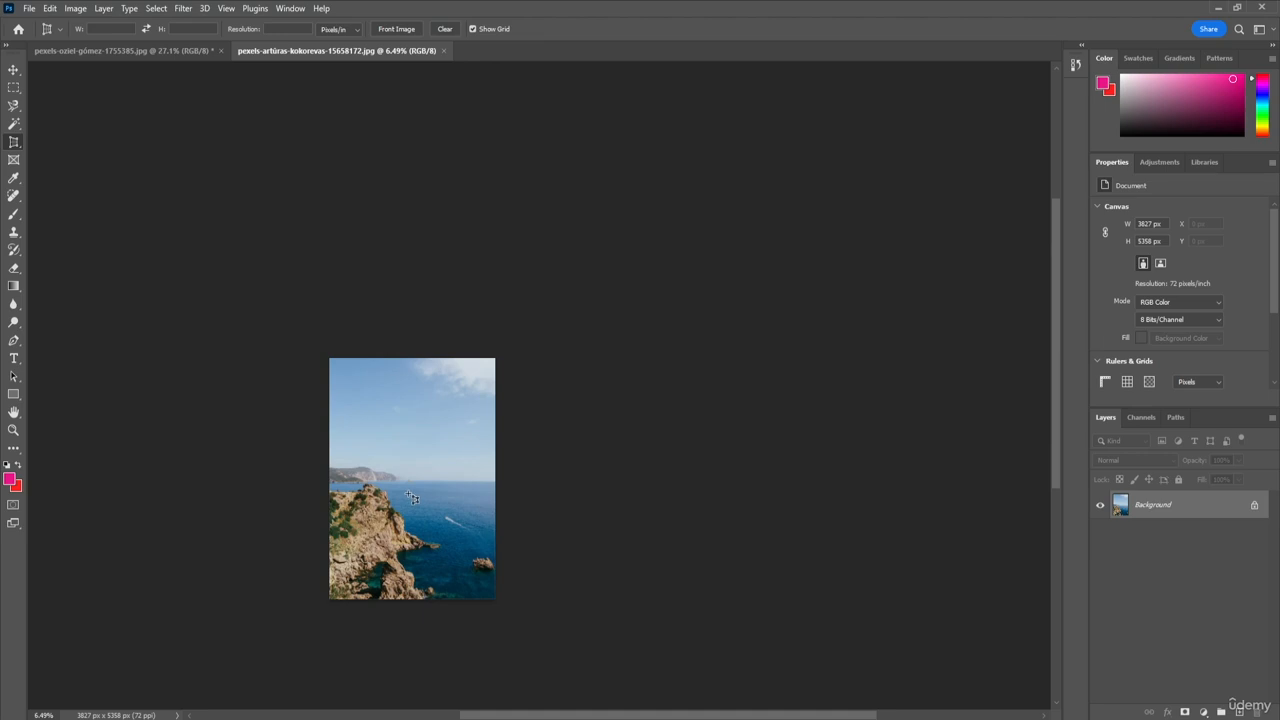
Try a perspective crop of about 2598 × 5945 px with a trapezoid narrowing from the cliff base to above the horizon, and undo it
{"action": "left_click_drag", "start_coordinate": [365, 500], "coordinate": [467, 571]}
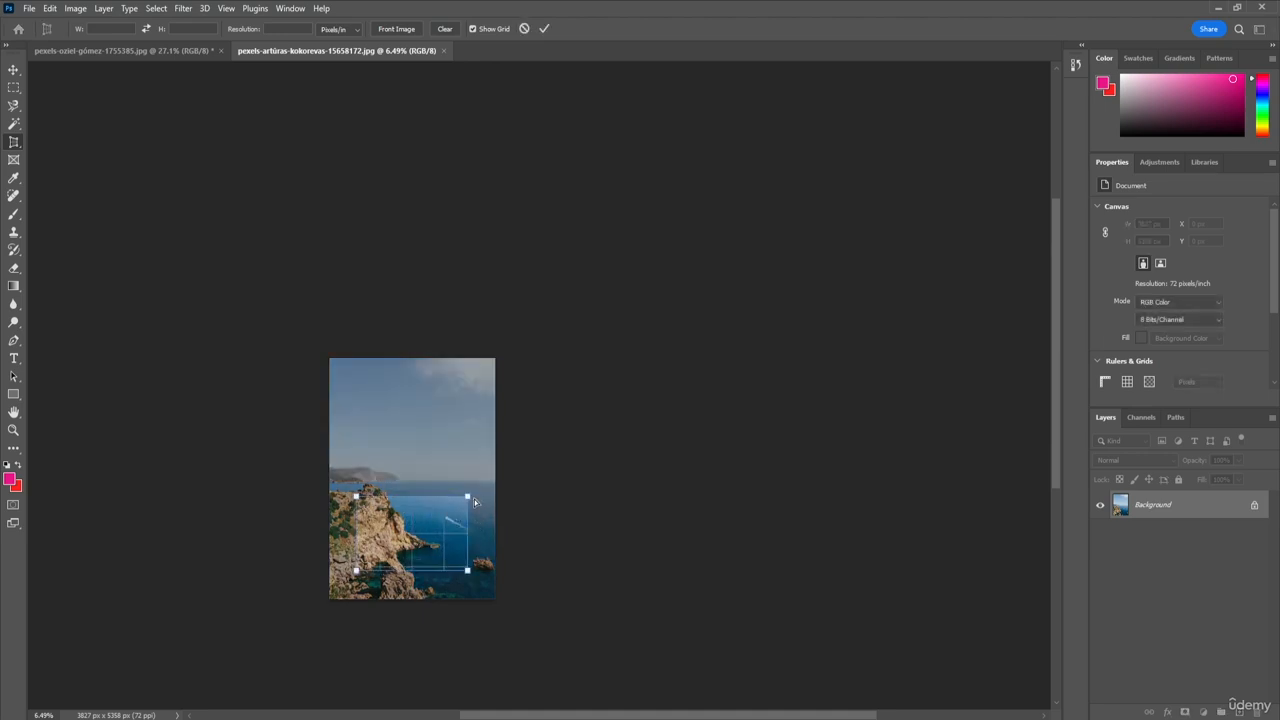
{"action": "left_click_drag", "start_coordinate": [469, 498], "coordinate": [443, 466]}
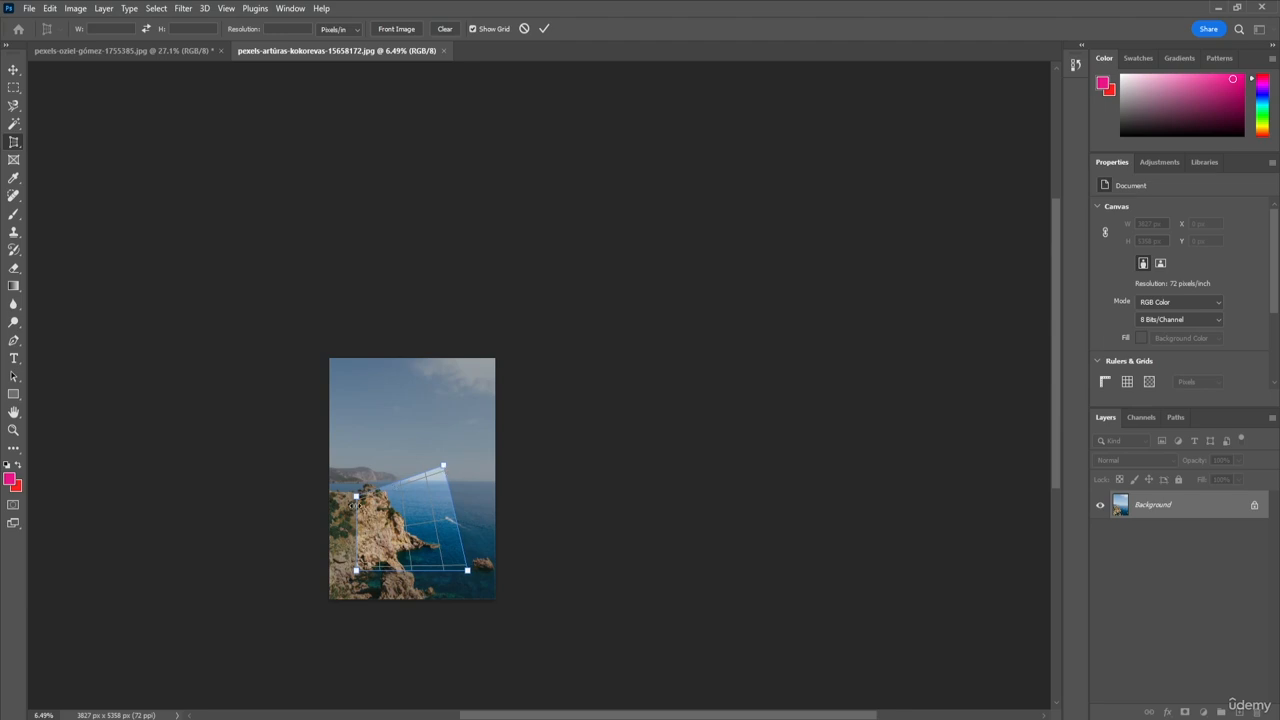
{"action": "left_click_drag", "start_coordinate": [355, 495], "coordinate": [385, 466]}
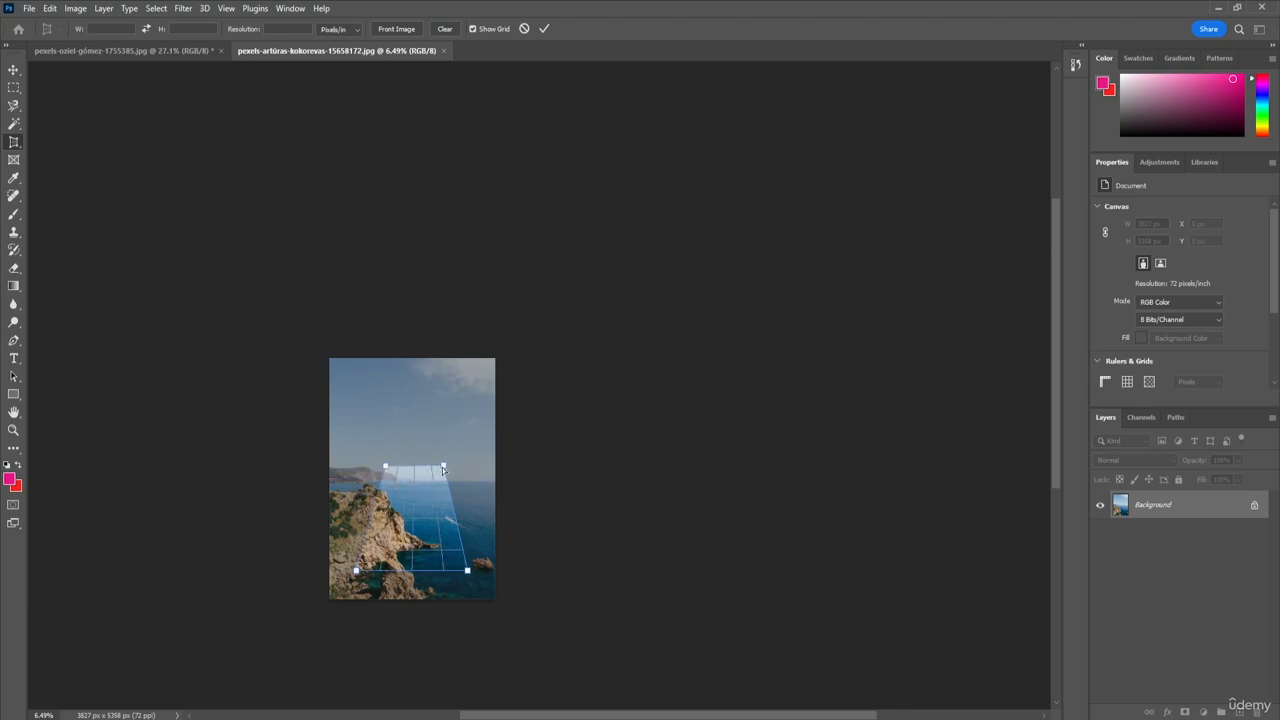
{"action": "left_click", "coordinate": [544, 29]}
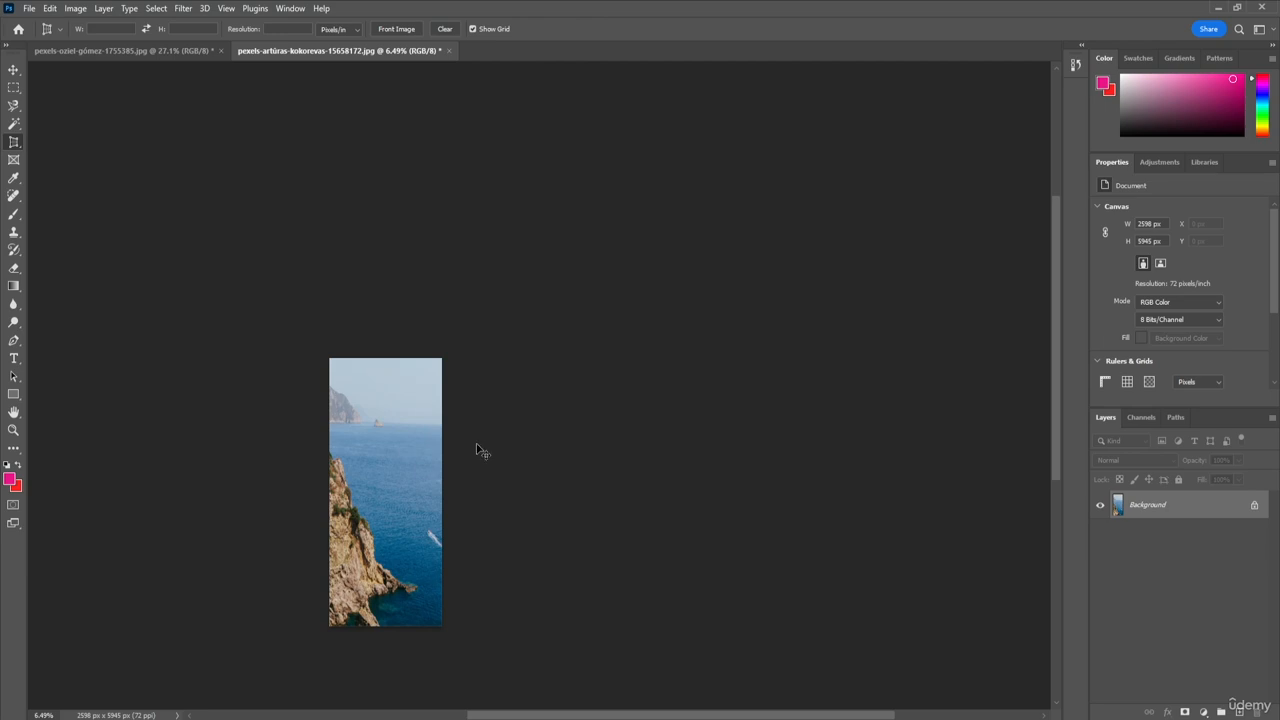
{"action": "key", "text": "ctrl+z"}
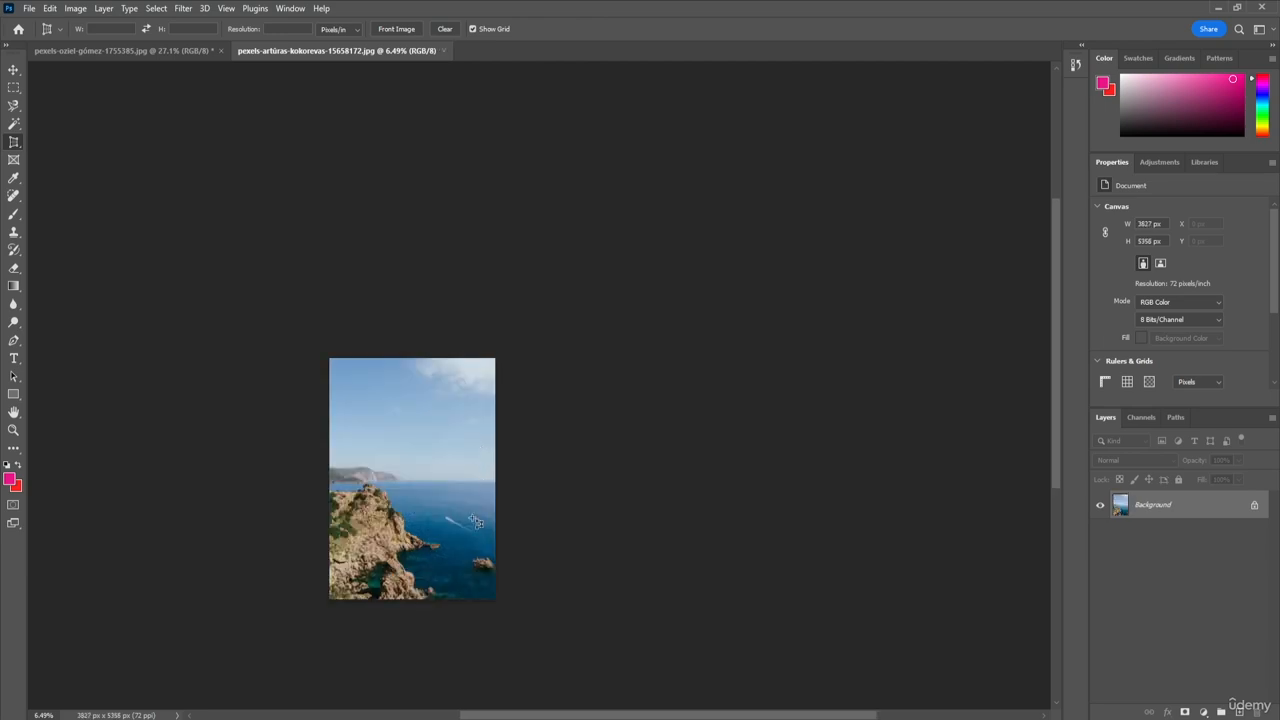
Draw two separate, roughly square slices in the sky of the coastal photo with the Slice tool
{"action": "key", "text": "z"}
{"action": "left_click_drag", "start_coordinate": [397, 500], "coordinate": [444, 508]}
{"action": "key", "text": "c"}
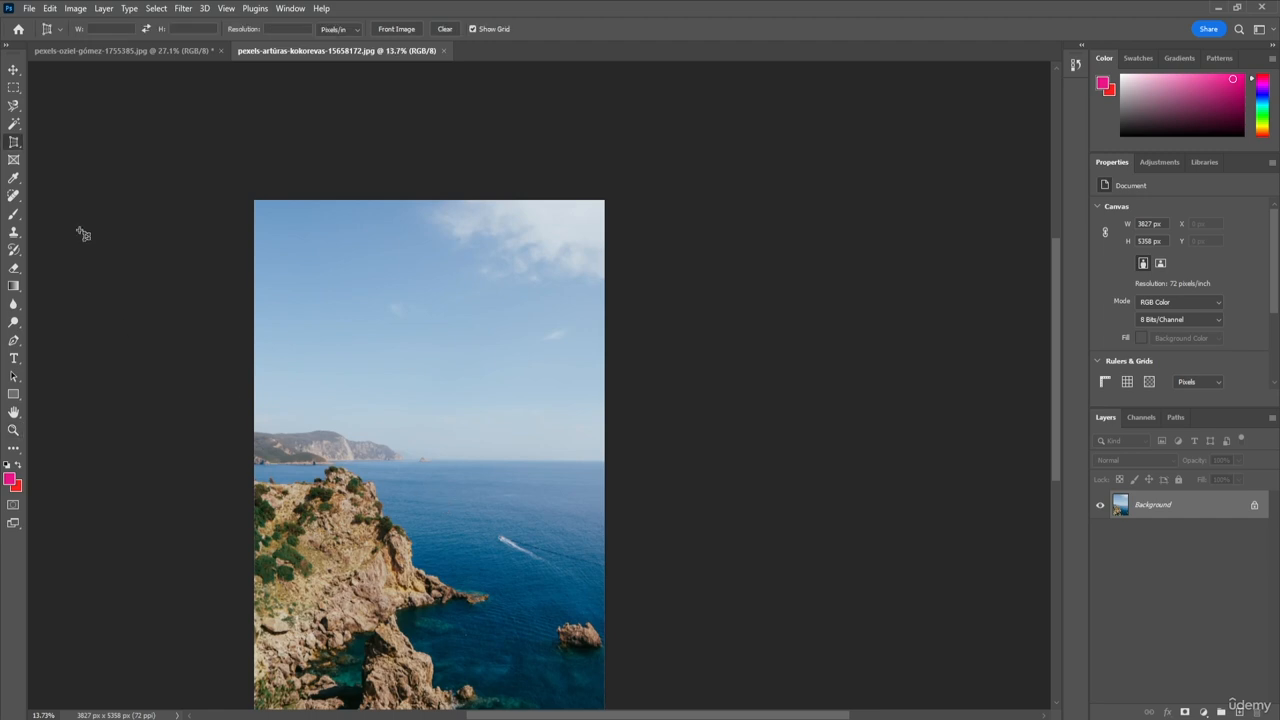
{"action": "left_click", "coordinate": [17, 145]}
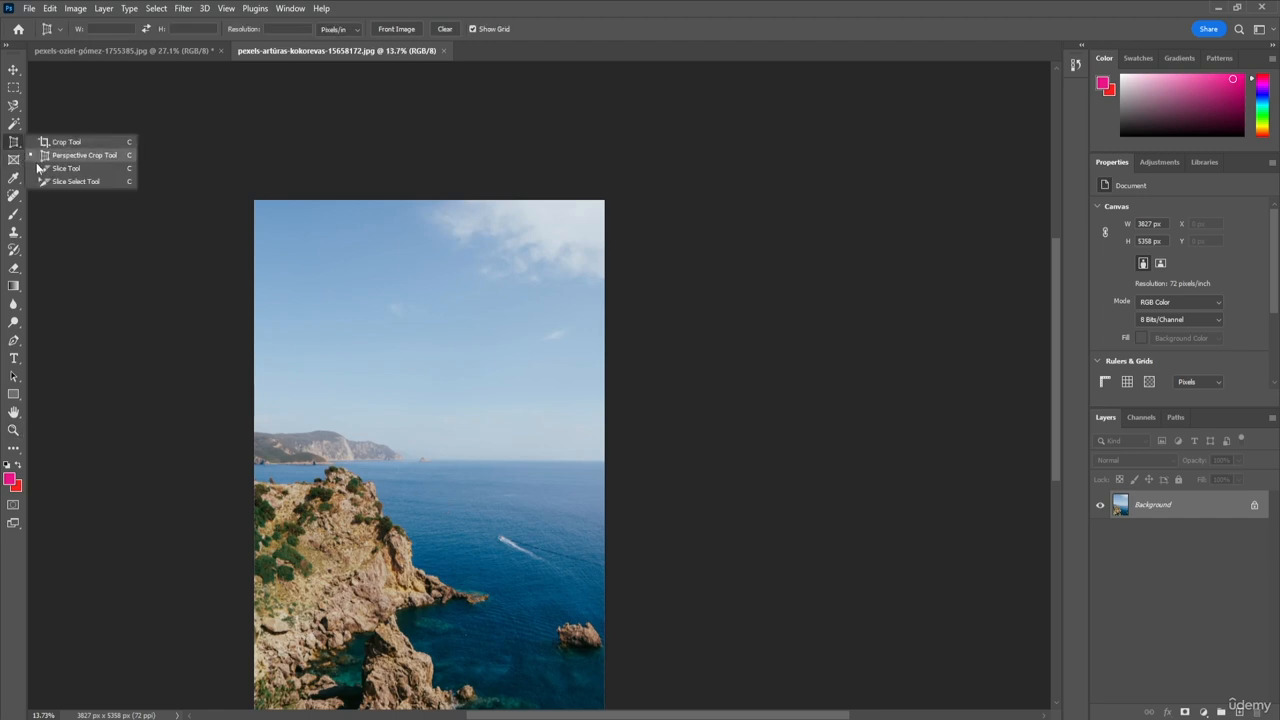
{"action": "left_click", "coordinate": [55, 168]}
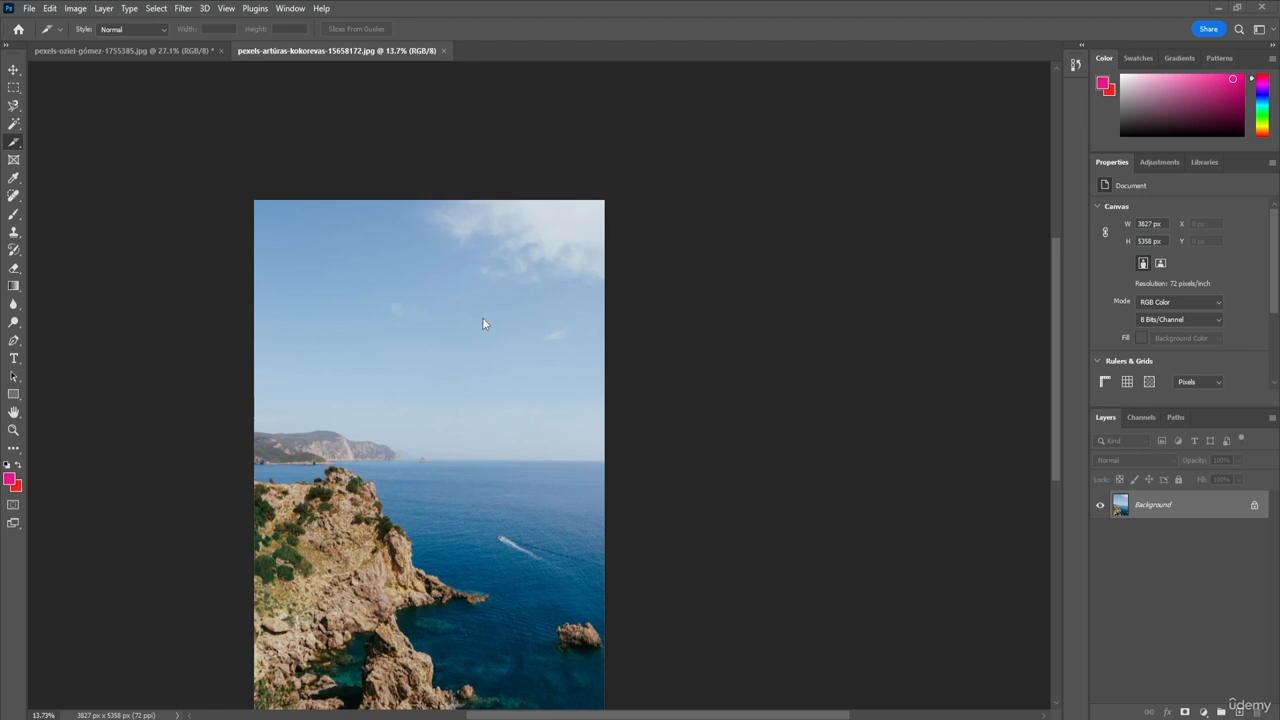
{"action": "scroll", "coordinate": [540, 392], "scroll_direction": "down", "scroll_amount": 2}
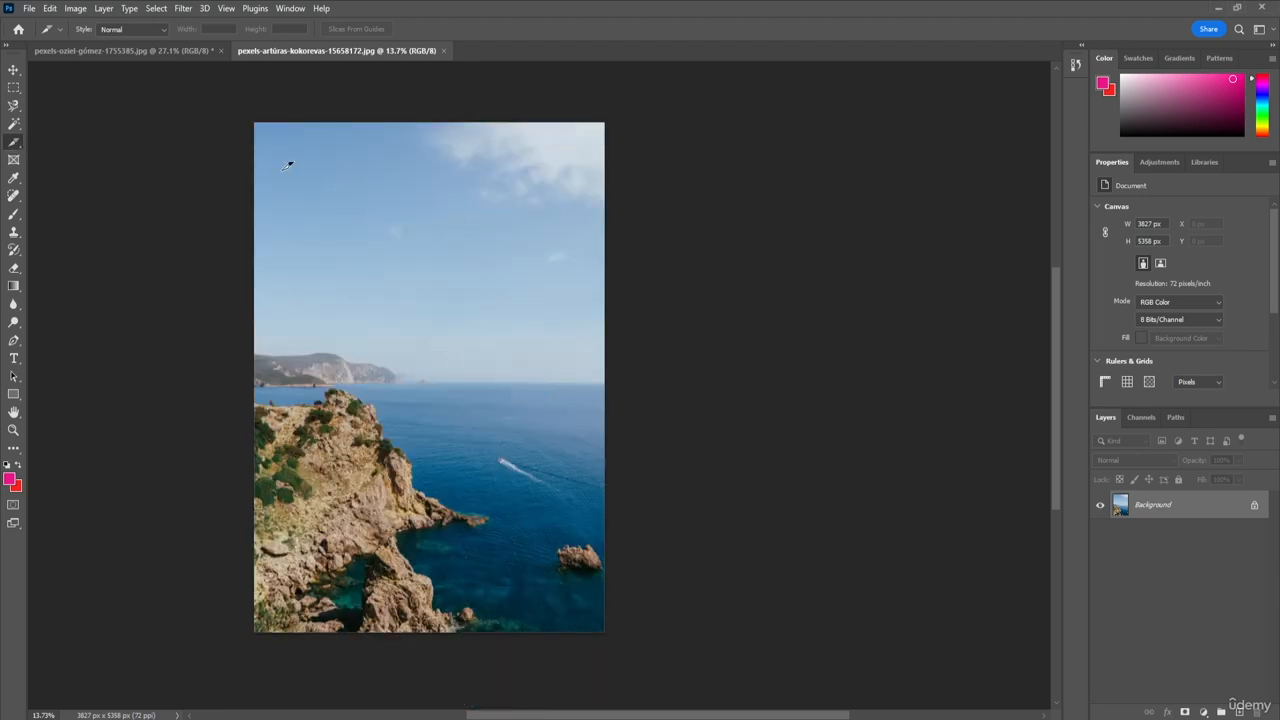
{"action": "left_click_drag", "start_coordinate": [287, 165], "coordinate": [405, 285]}
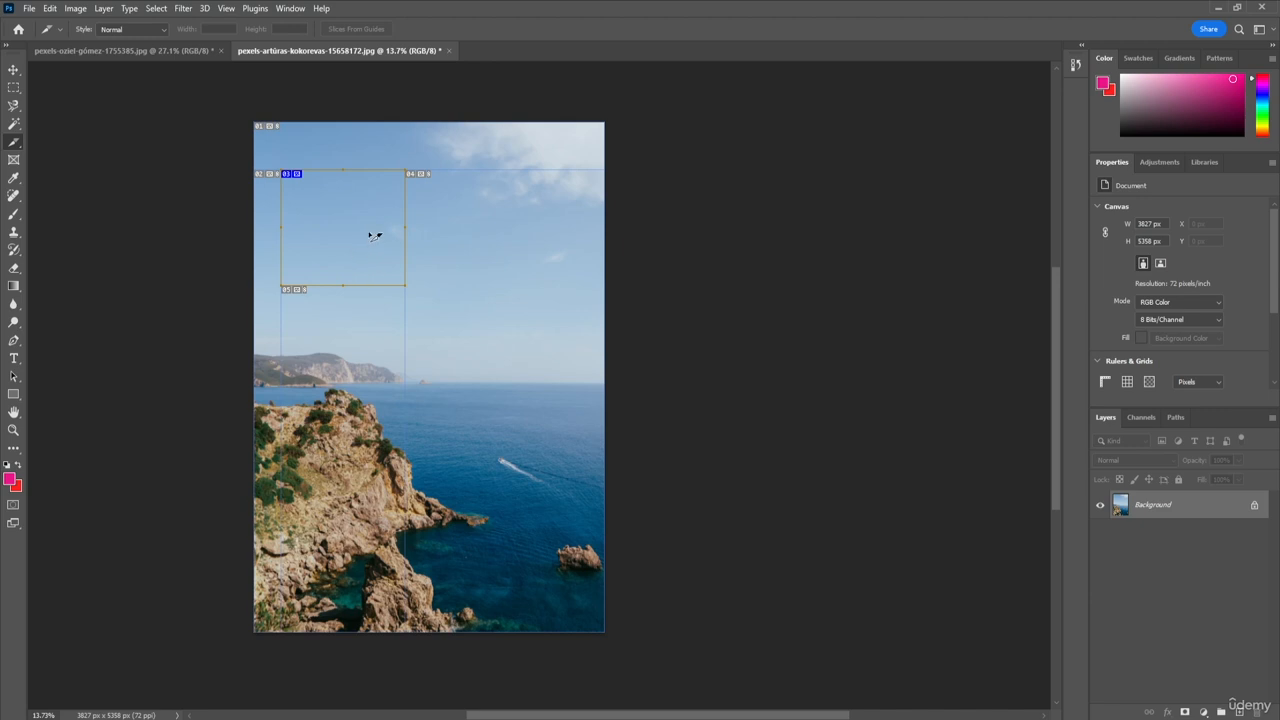
{"action": "left_click_drag", "start_coordinate": [465, 247], "coordinate": [563, 351]}
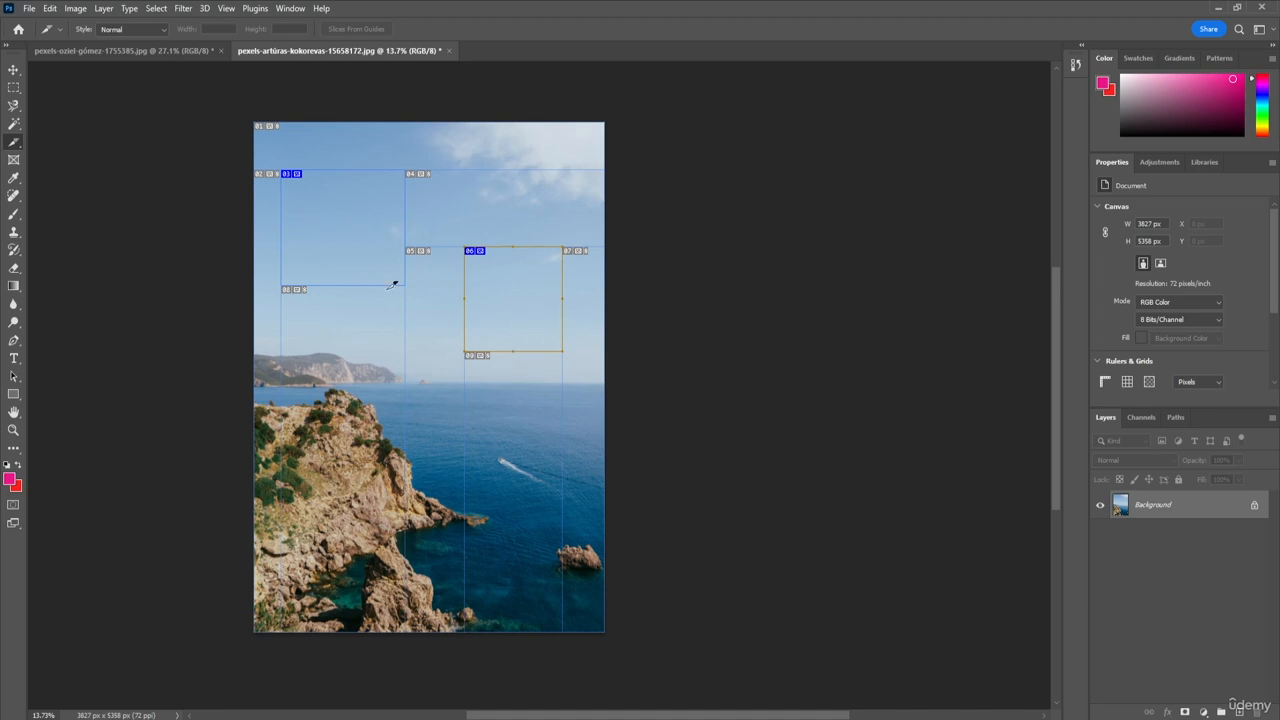
Select the slice at the right of the photo's sky with the Slice Select tool
{"action": "right_click", "coordinate": [13, 147]}
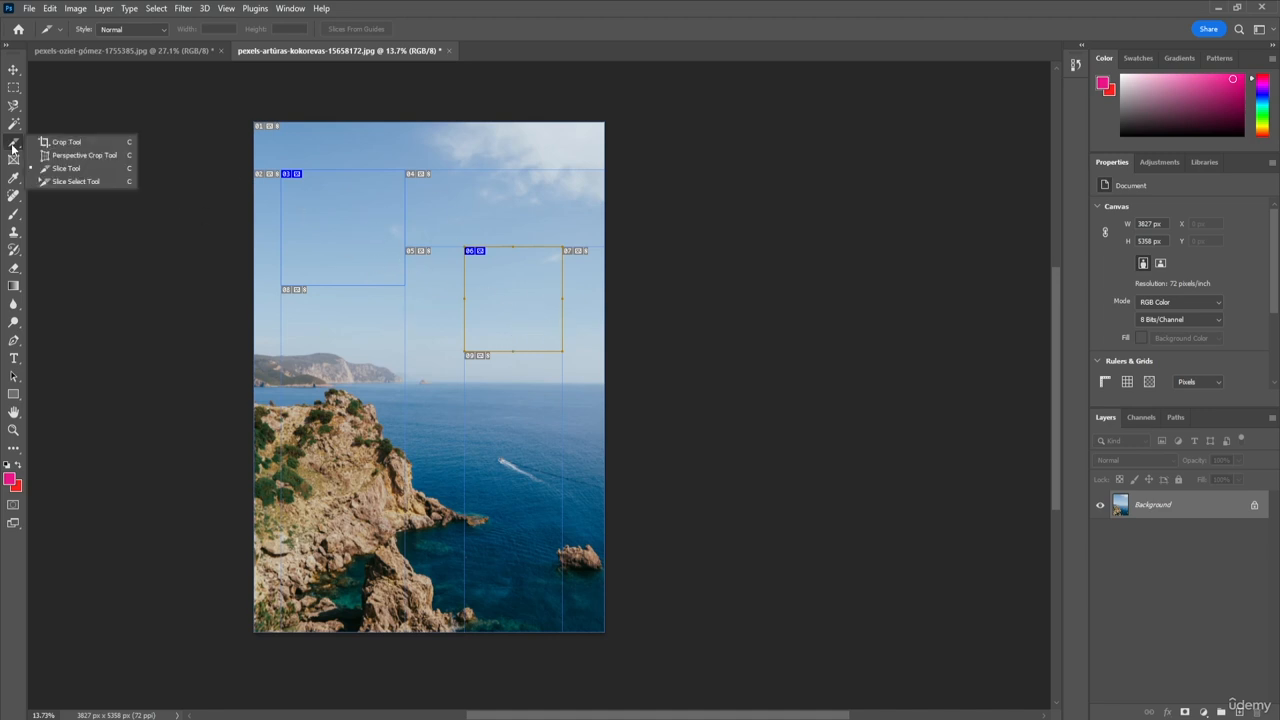
{"action": "left_click", "coordinate": [79, 181]}
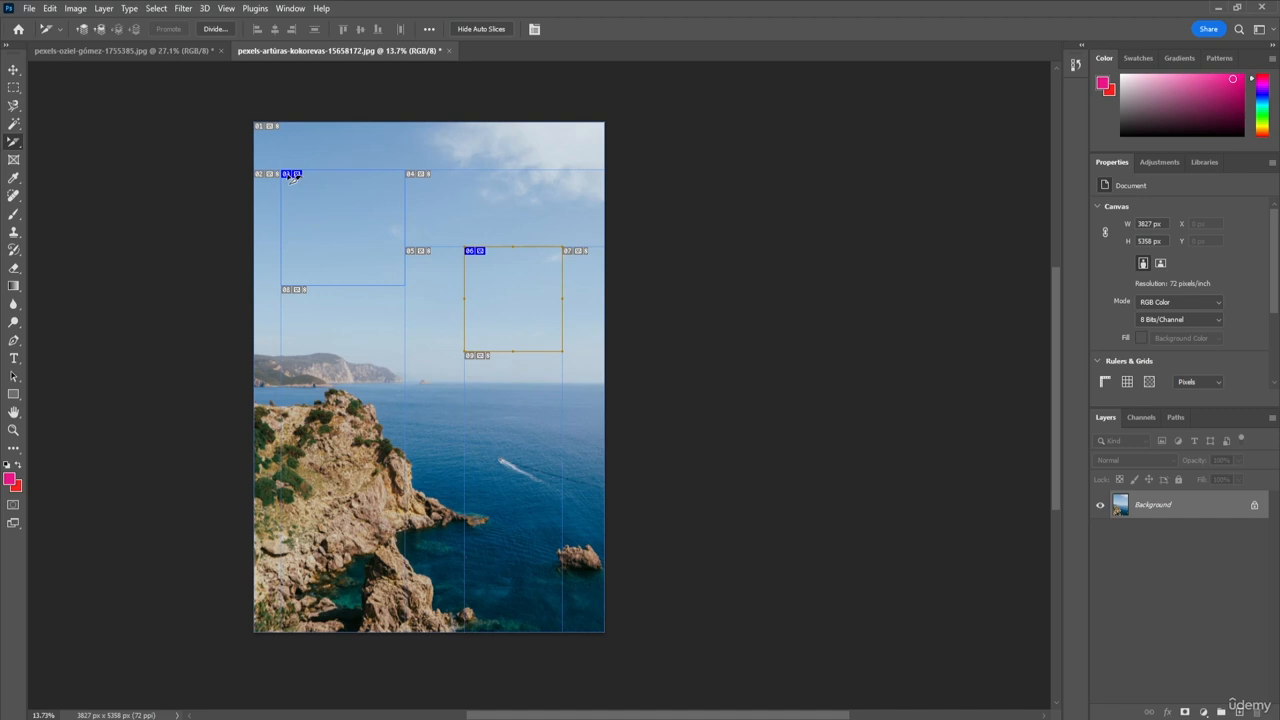
{"action": "left_click", "coordinate": [478, 253]}
Draw three more slices with the Slice tool: one over the clouds, one overlapping the left sky slice, and one over the cliff
{"action": "left_click", "coordinate": [15, 148]}
{"action": "left_click", "coordinate": [80, 168]}
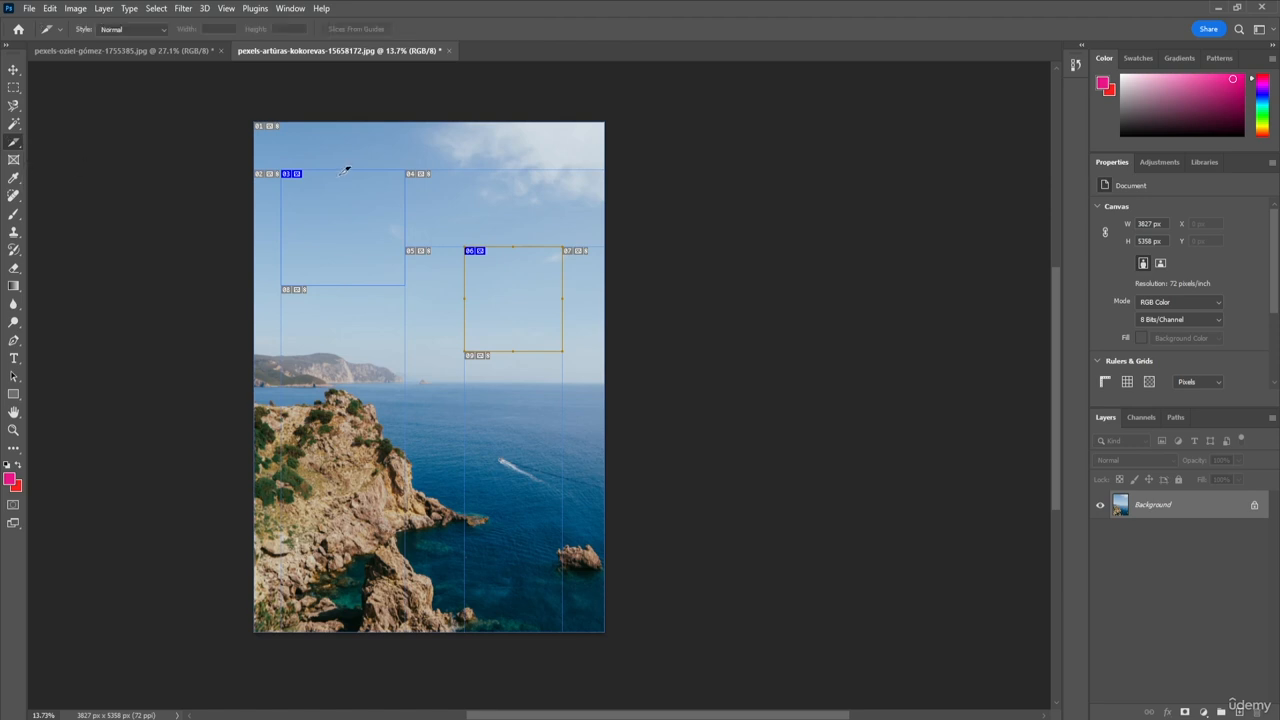
{"action": "mouse_move", "coordinate": [451, 153]}
{"action": "left_mouse_down"}
{"action": "mouse_move", "coordinate": [540, 190]}
{"action": "mouse_move", "coordinate": [556, 222]}
{"action": "left_mouse_up"}
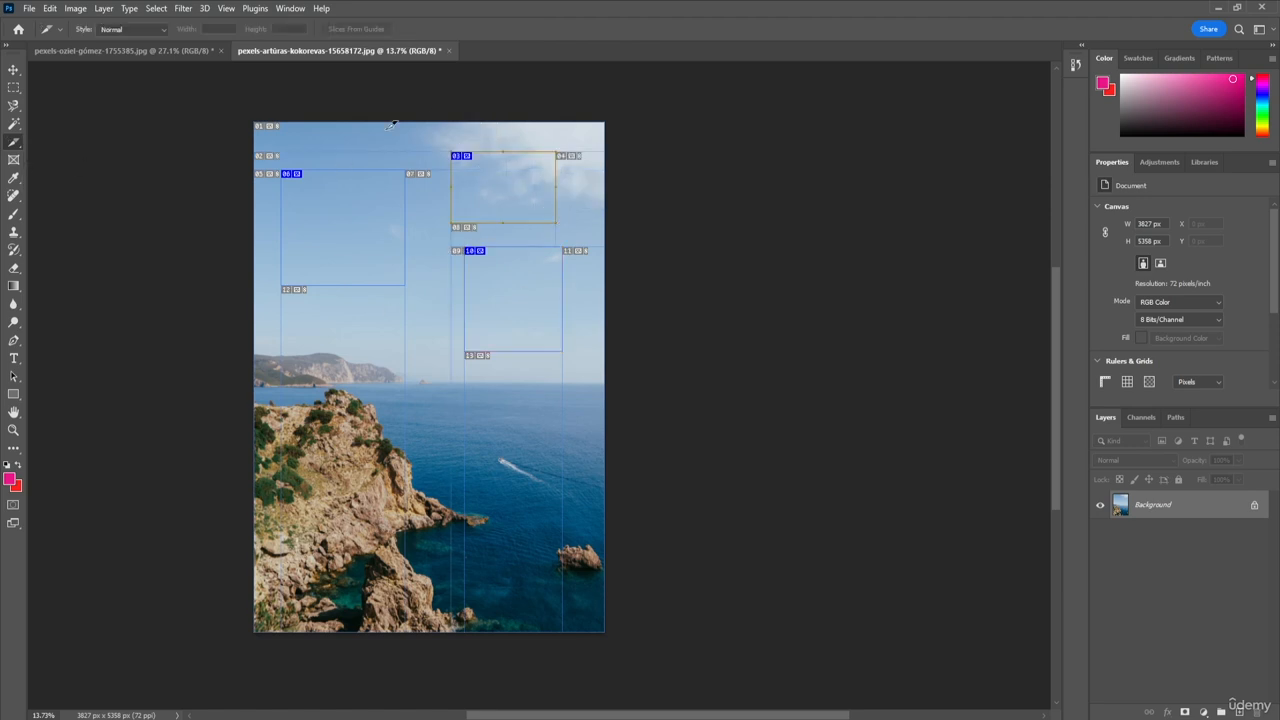
{"action": "left_click_drag", "start_coordinate": [340, 138], "coordinate": [438, 222]}
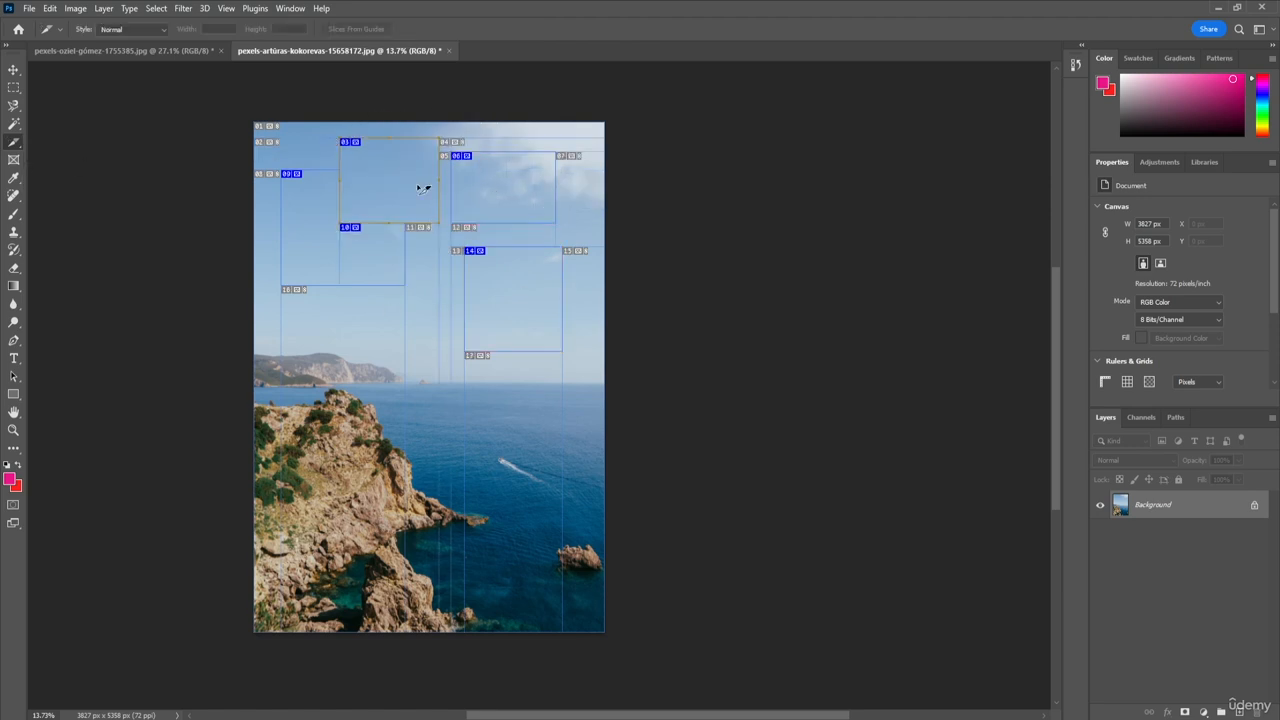
{"action": "left_click_drag", "start_coordinate": [340, 414], "coordinate": [451, 501]}
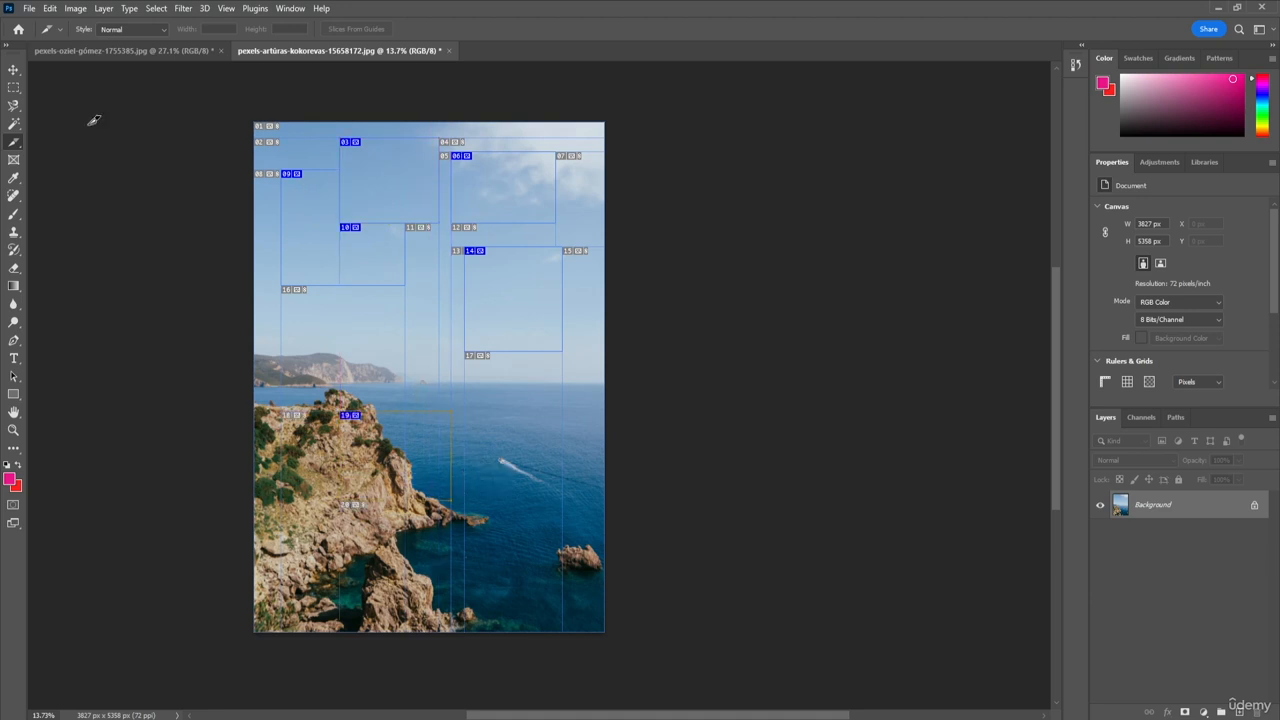
With the Slice Select tool, move the cliff slice onto the horizon and enlarge the lower right sky slice up into the clouds
{"action": "right_click", "coordinate": [13, 145]}
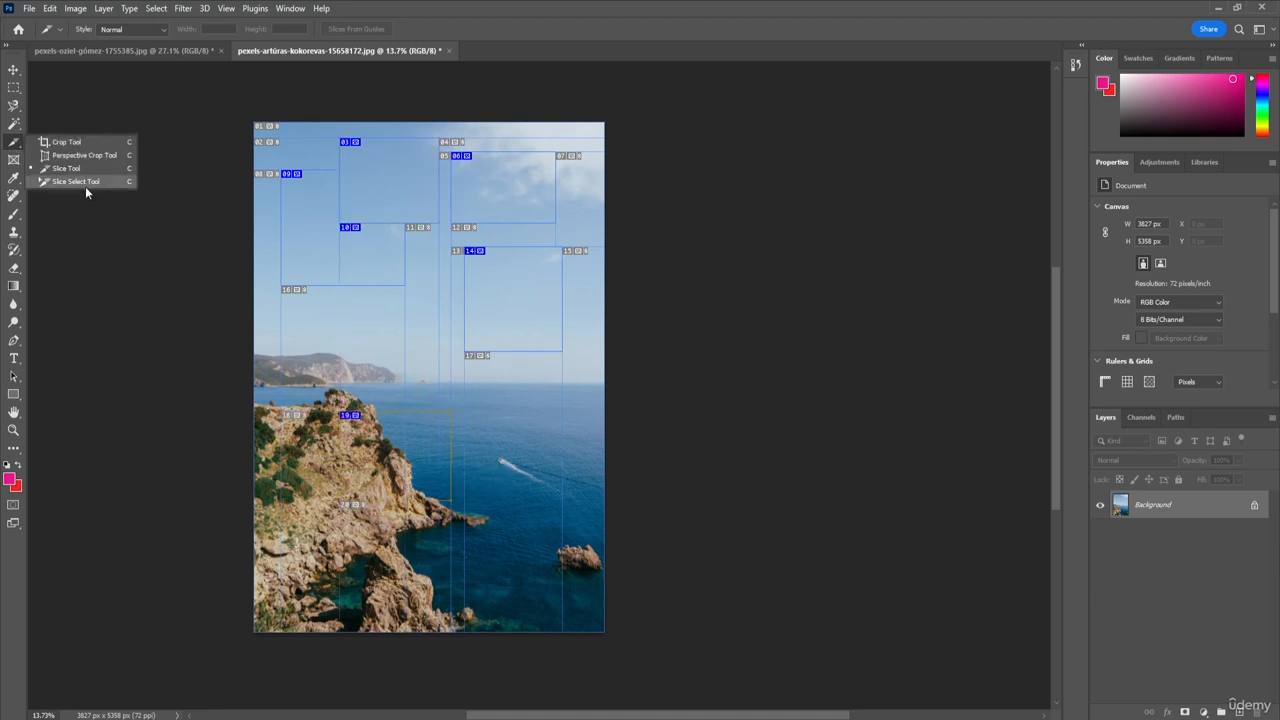
{"action": "left_click", "coordinate": [85, 185]}
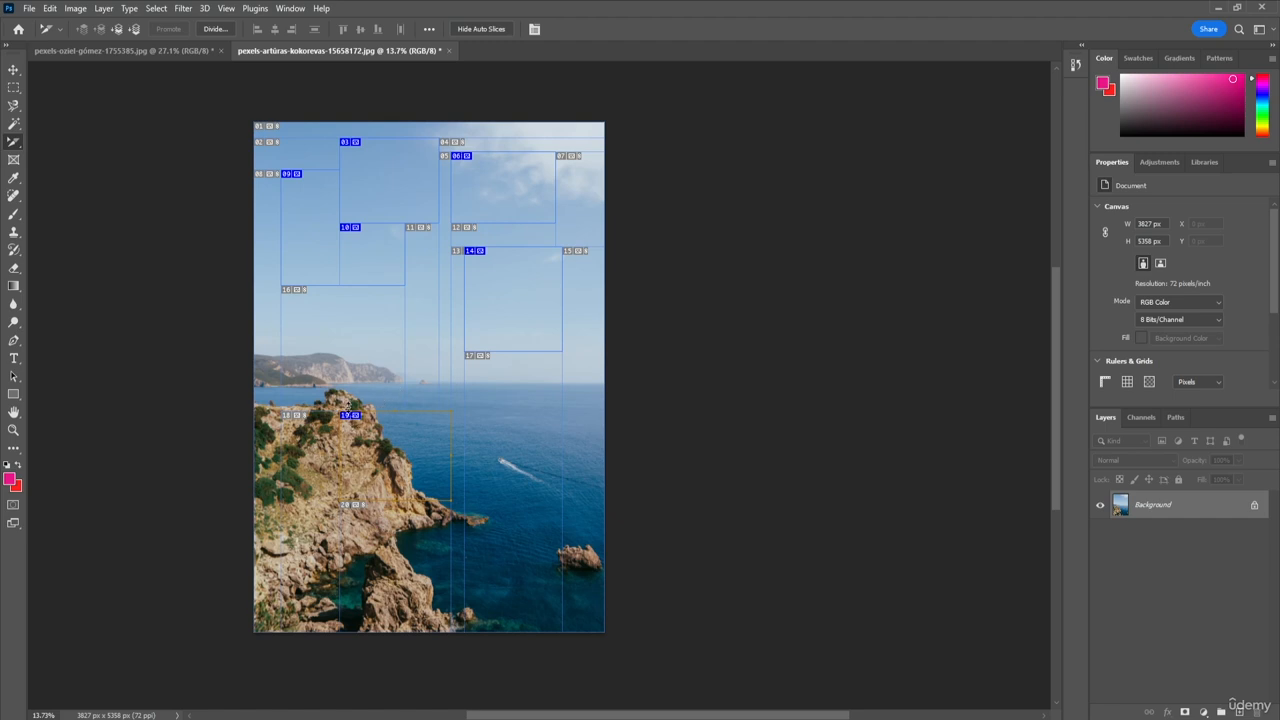
{"action": "left_click_drag", "start_coordinate": [351, 417], "coordinate": [472, 258]}
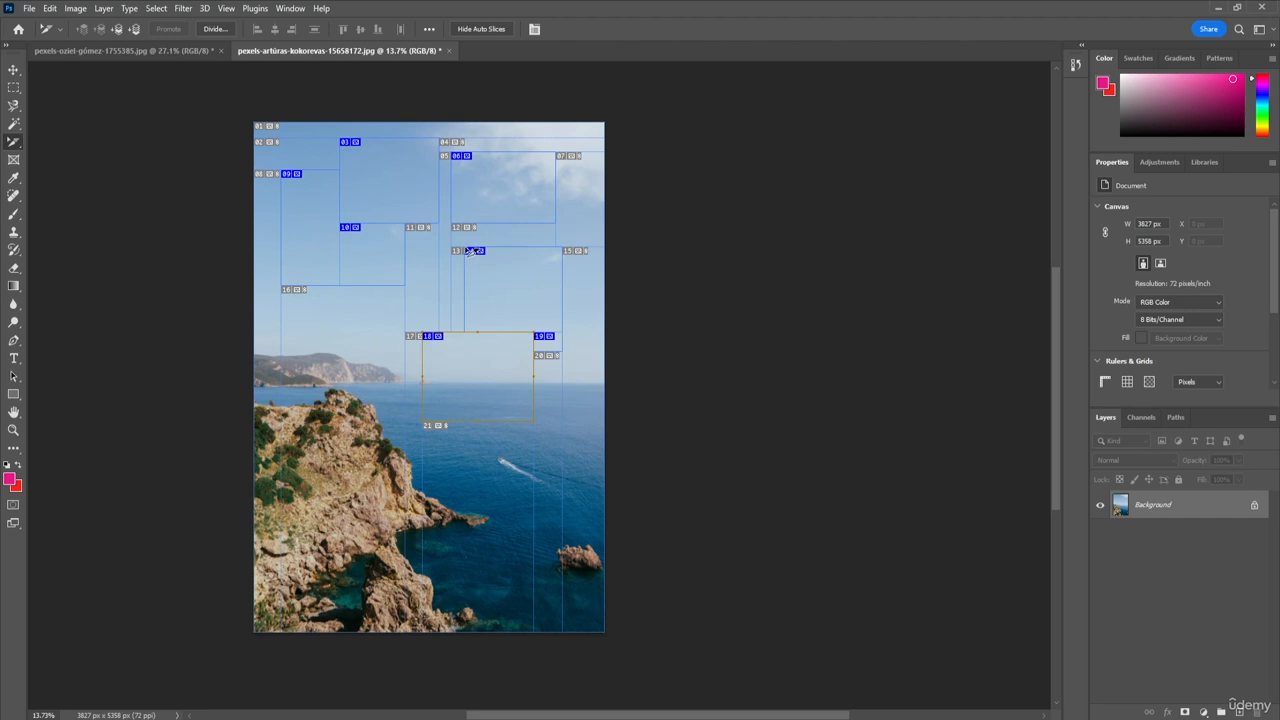
{"action": "left_click", "coordinate": [487, 260]}
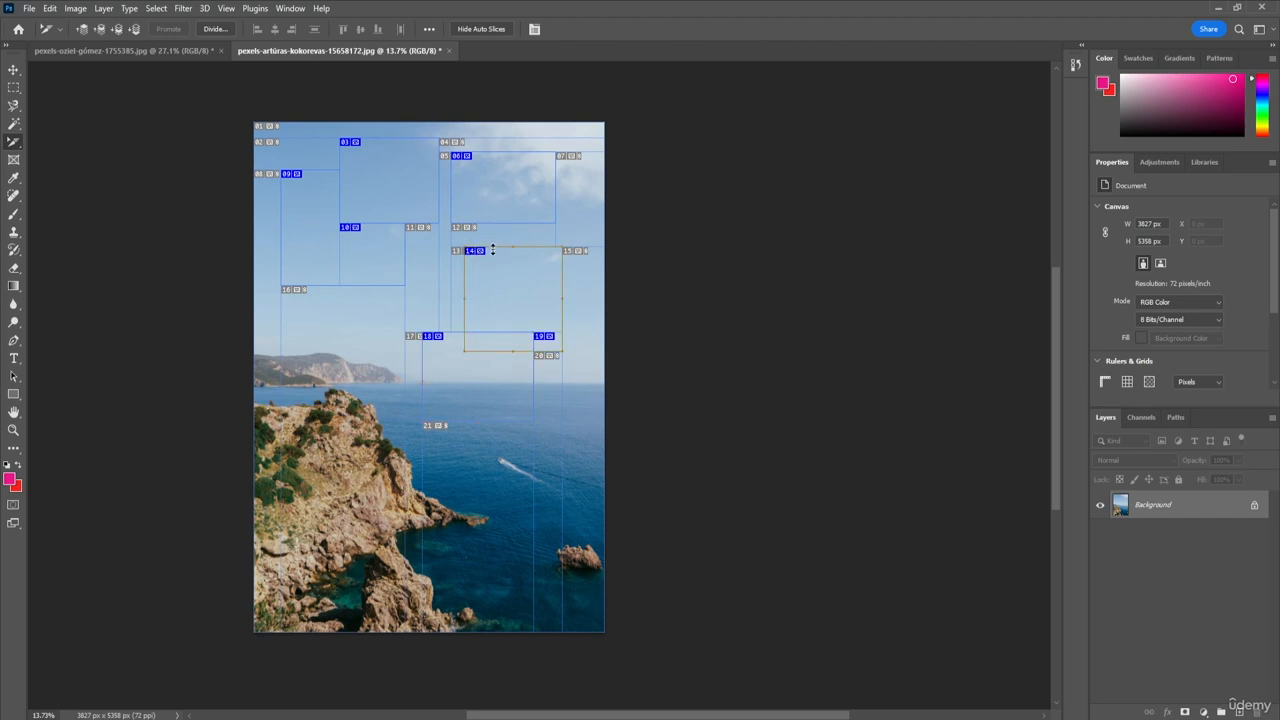
{"action": "left_click_drag", "start_coordinate": [492, 250], "coordinate": [591, 163]}
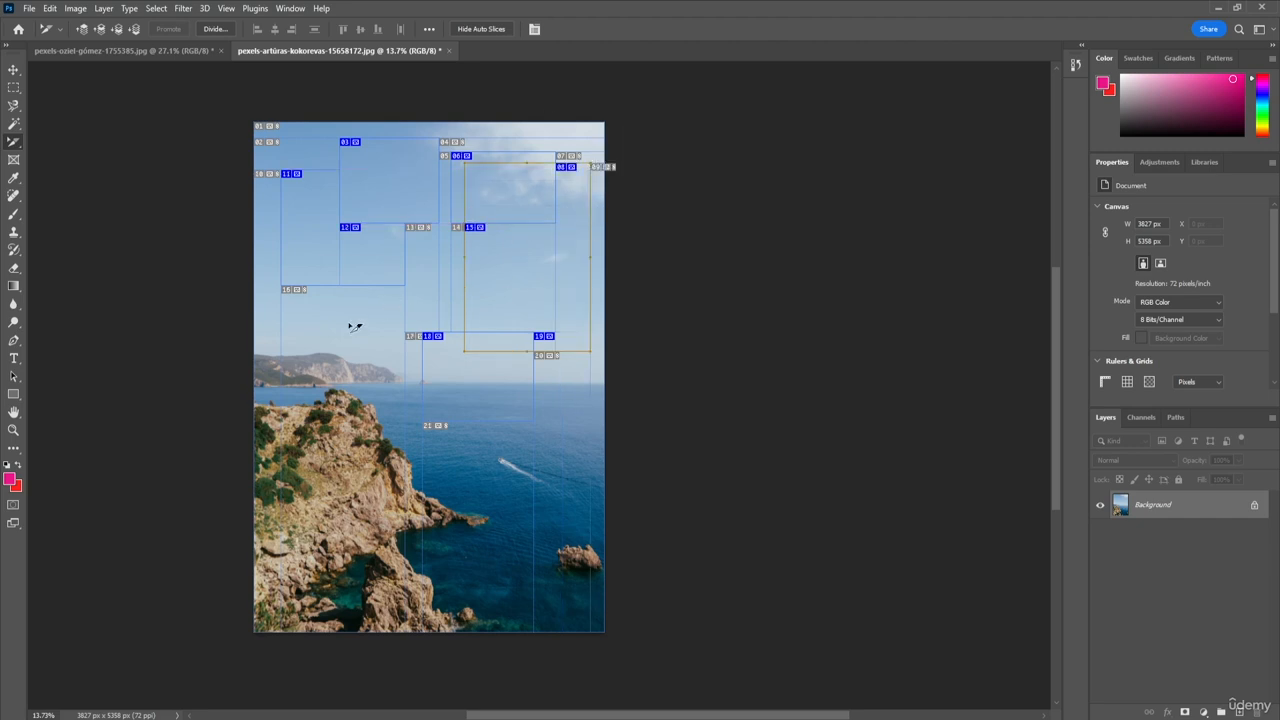